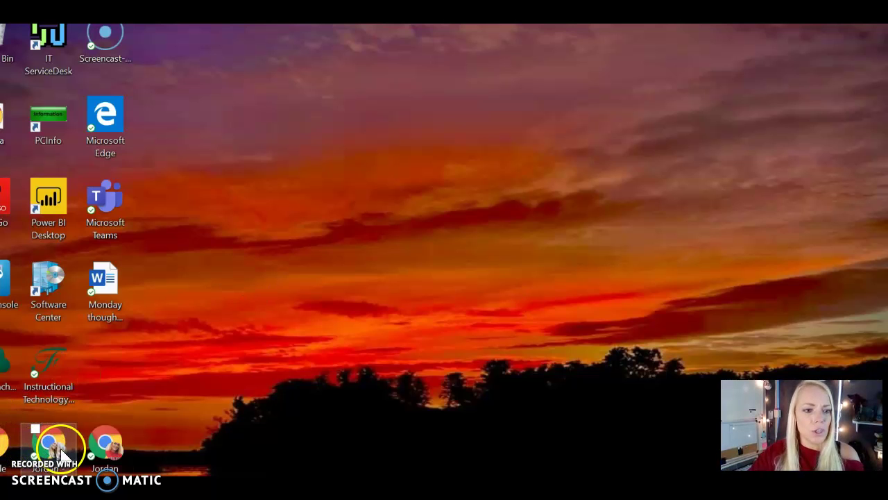
Step: Open Chrome and sign in to Yearbook Avenue for the 2021 yearbook with the school's job number
{"action": "double_click", "coordinate": [101, 444]}
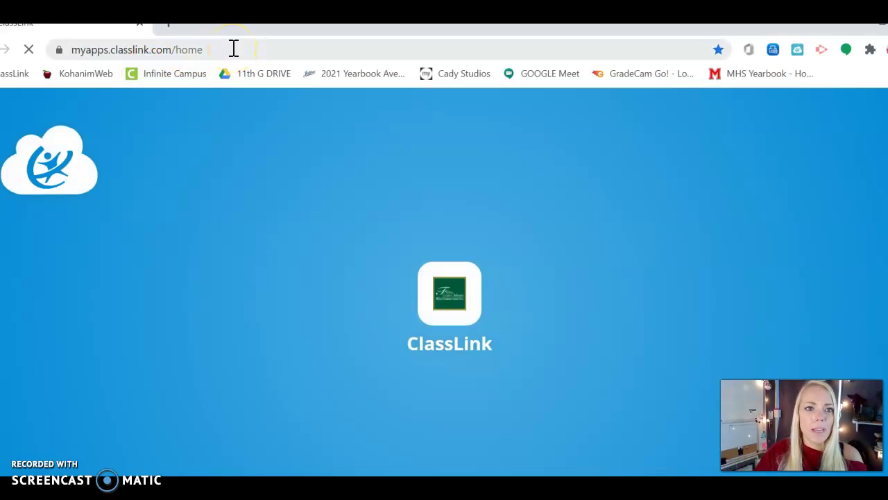
{"action": "left_click", "coordinate": [234, 49]}
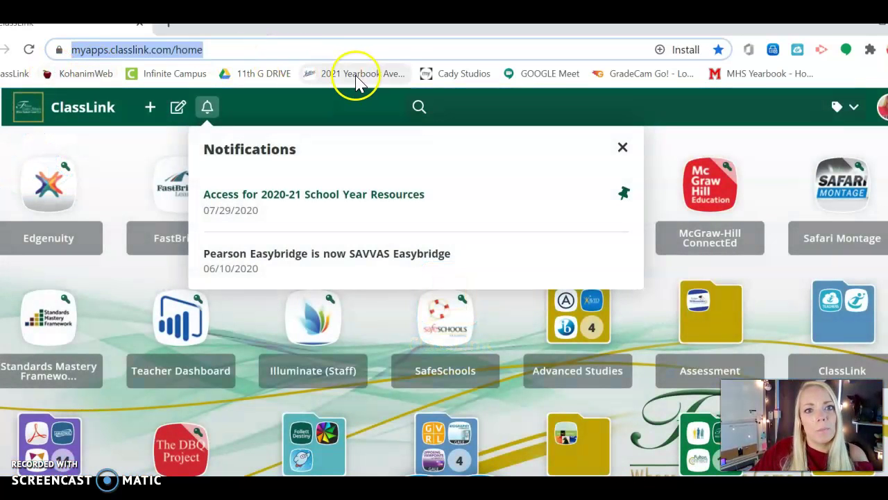
{"action": "left_click", "coordinate": [357, 76]}
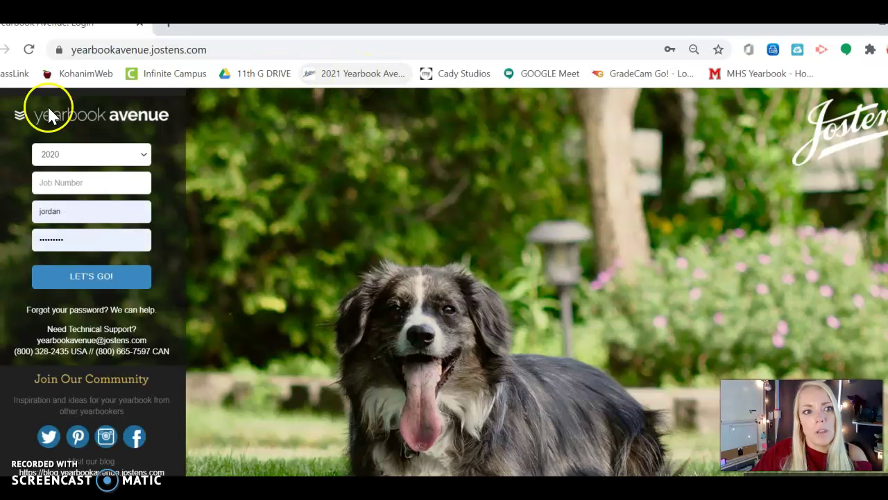
{"action": "left_click", "coordinate": [142, 155]}
{"action": "left_click", "coordinate": [95, 201]}
{"action": "left_click", "coordinate": [81, 183]}
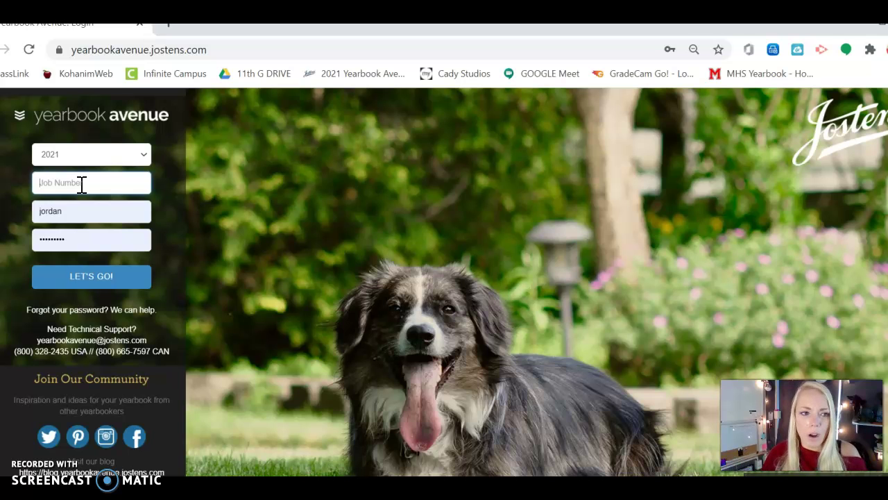
{"action": "type", "text": "1"}
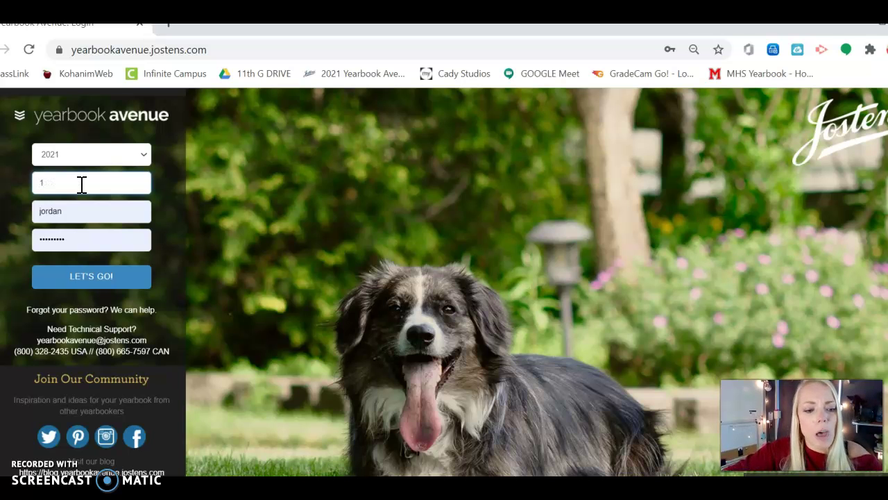
{"action": "type", "text": "8146"}
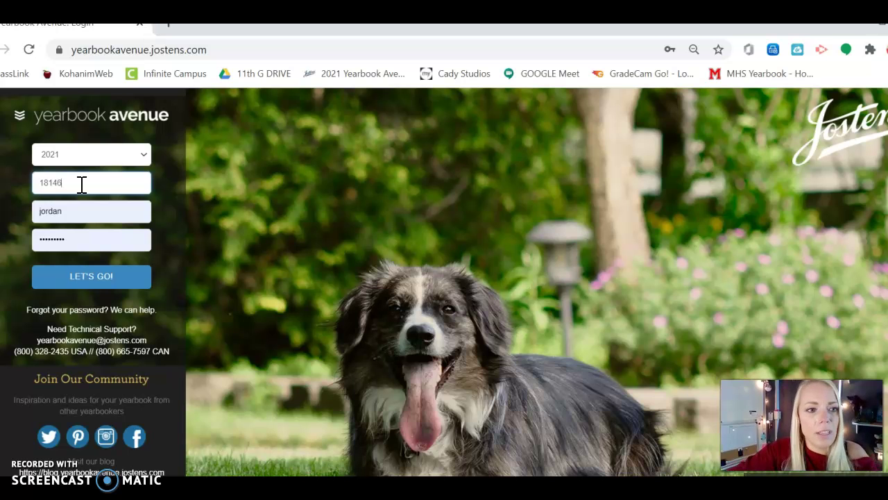
{"action": "left_click", "coordinate": [105, 282]}
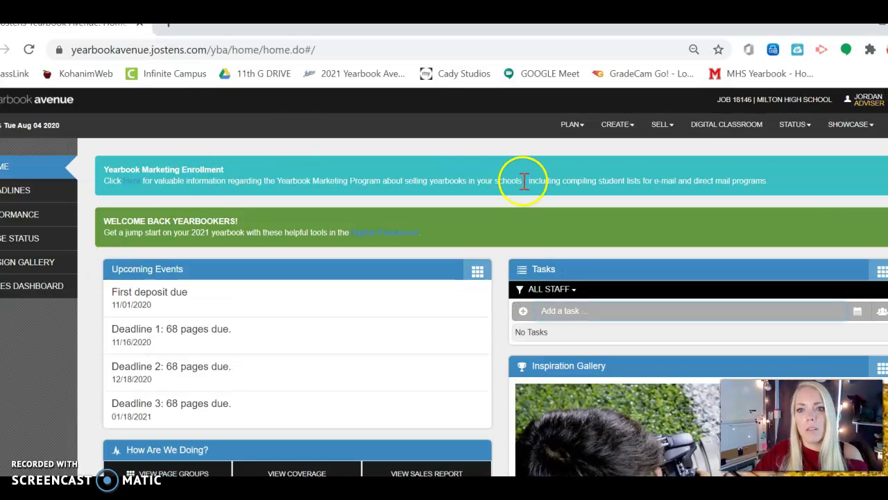
Step: Launch Monarch by Jostens from the CREATE menu
{"action": "left_click", "coordinate": [627, 132]}
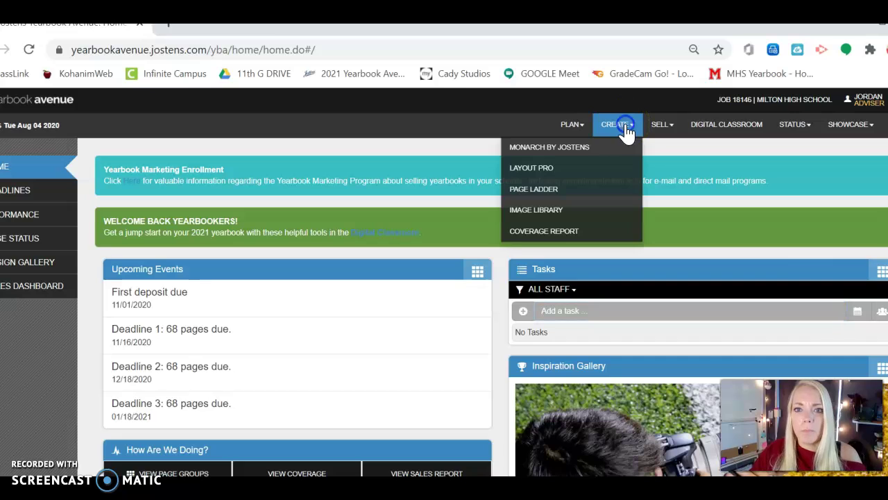
{"action": "left_click", "coordinate": [599, 147]}
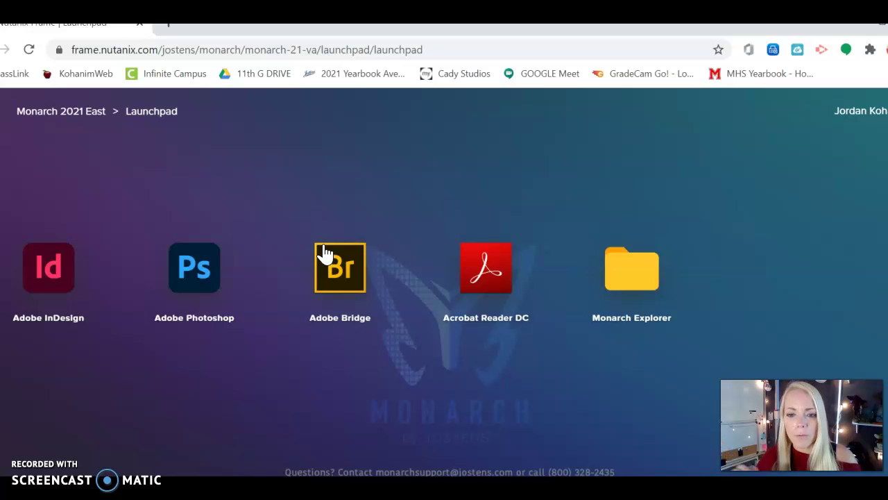
Step: Start a Monarch Explorer session from the launchpad
{"action": "left_click", "coordinate": [637, 276]}
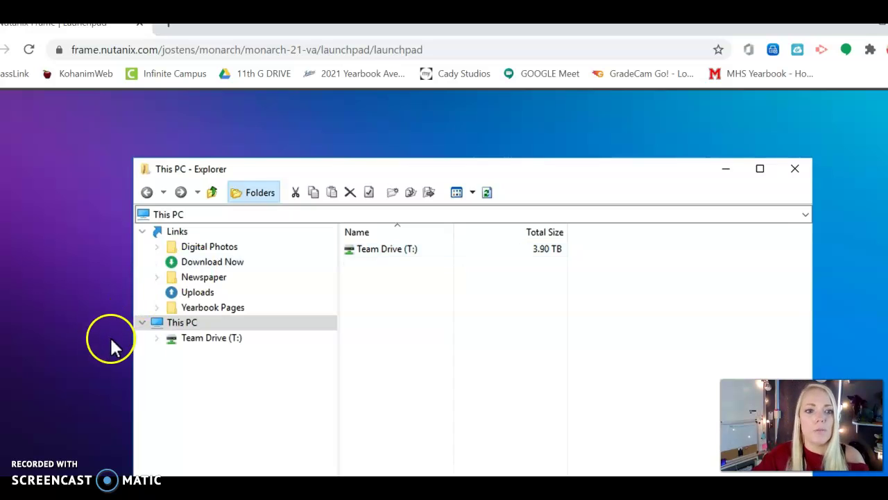
Step: Browse Team Drive into 2021 Yearbook, 1kohanim and Editors PlayGround, then return to 2021 Yearbook
{"action": "left_click", "coordinate": [208, 340]}
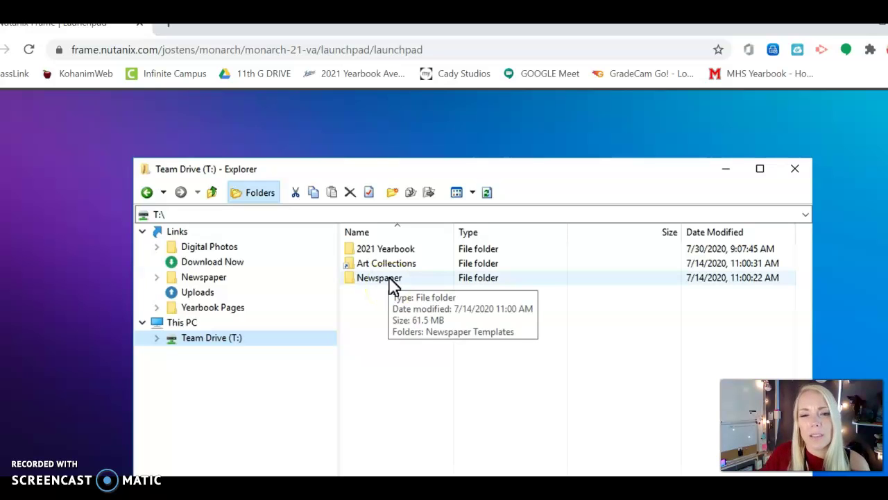
{"action": "left_click", "coordinate": [399, 253]}
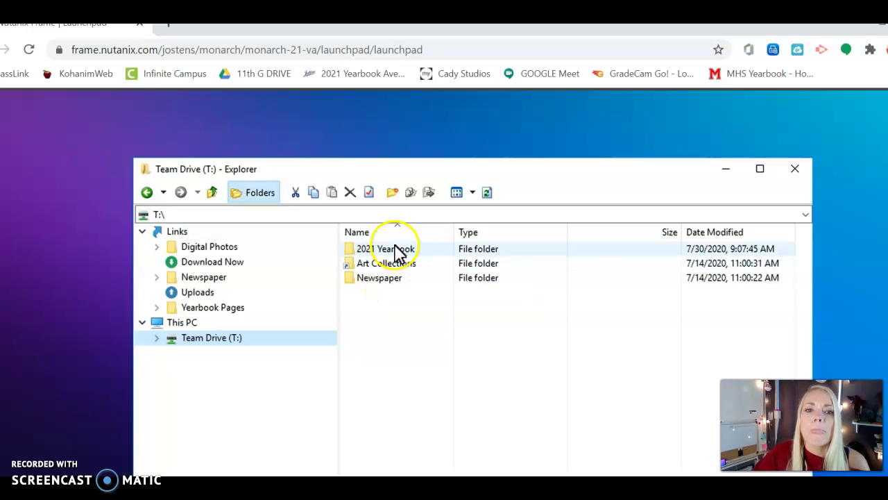
{"action": "double_click", "coordinate": [399, 253]}
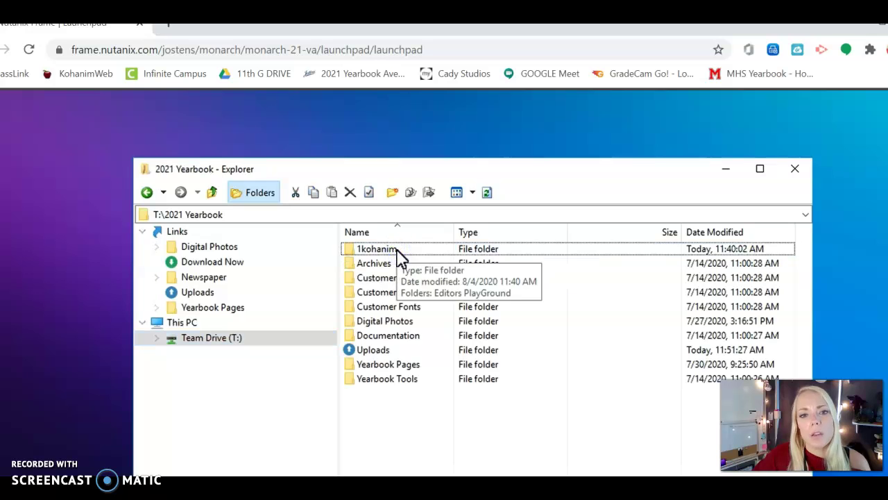
{"action": "left_click", "coordinate": [400, 256]}
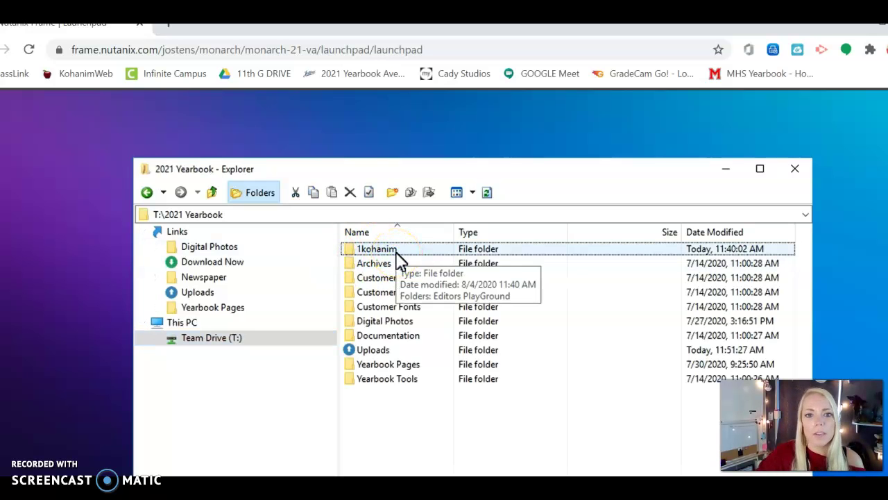
{"action": "double_click", "coordinate": [400, 255]}
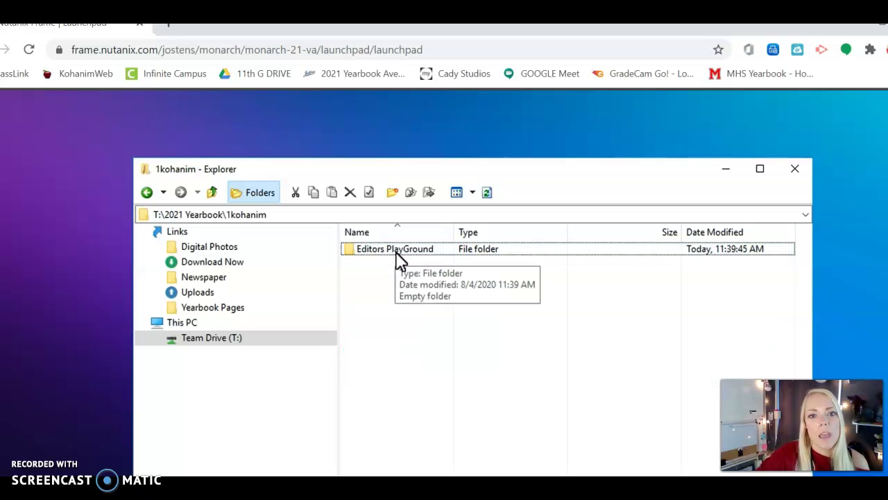
{"action": "double_click", "coordinate": [399, 253]}
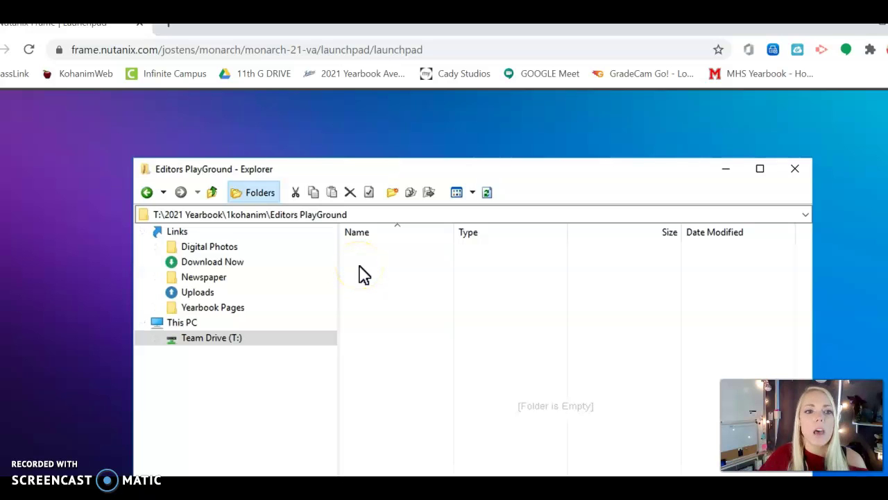
{"action": "left_click", "coordinate": [214, 195]}
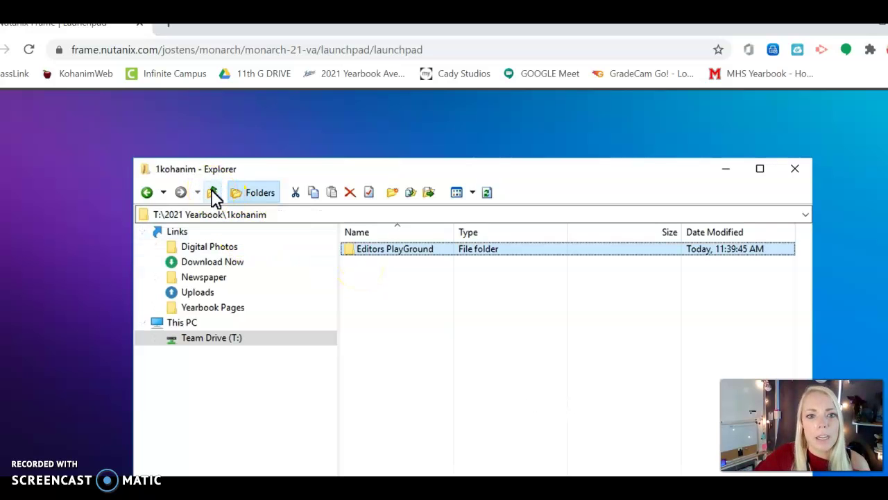
{"action": "left_click", "coordinate": [214, 194]}
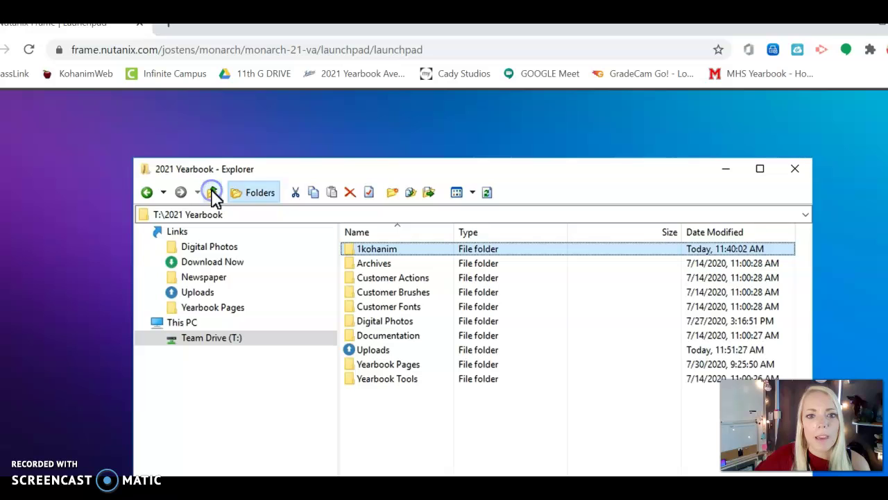
Step: Open the empty Uploads folder and bring the local Downloads window alongside
{"action": "double_click", "coordinate": [368, 351]}
{"action": "left_click", "coordinate": [477, 314]}
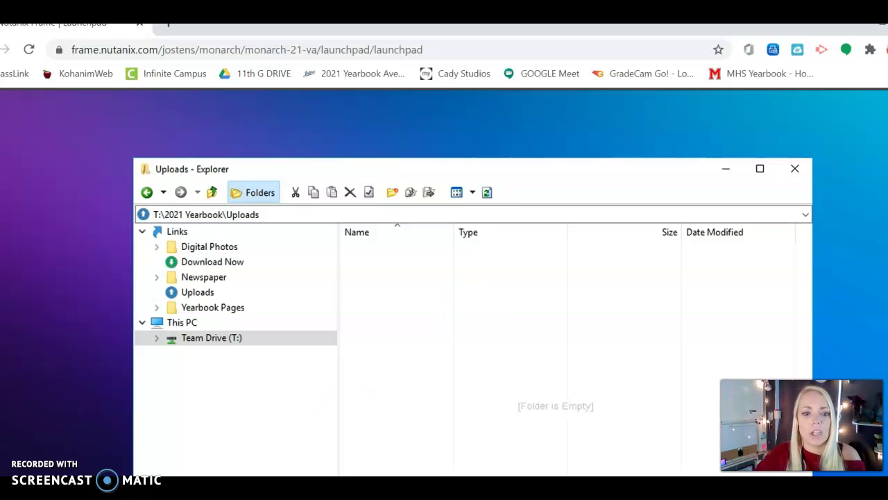
{"action": "left_click", "coordinate": [330, 463]}
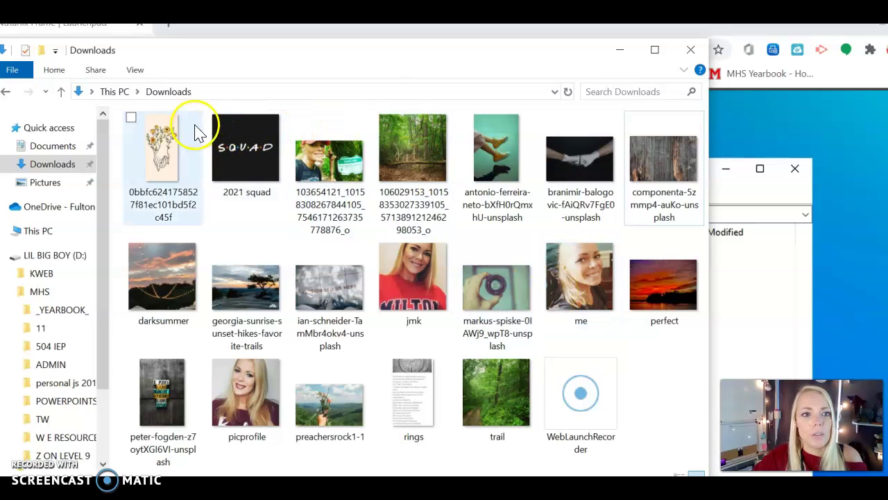
Step: Select the me, long-numbered, darksummer and rings photos and drag them into Uploads
{"action": "left_click", "coordinate": [547, 248]}
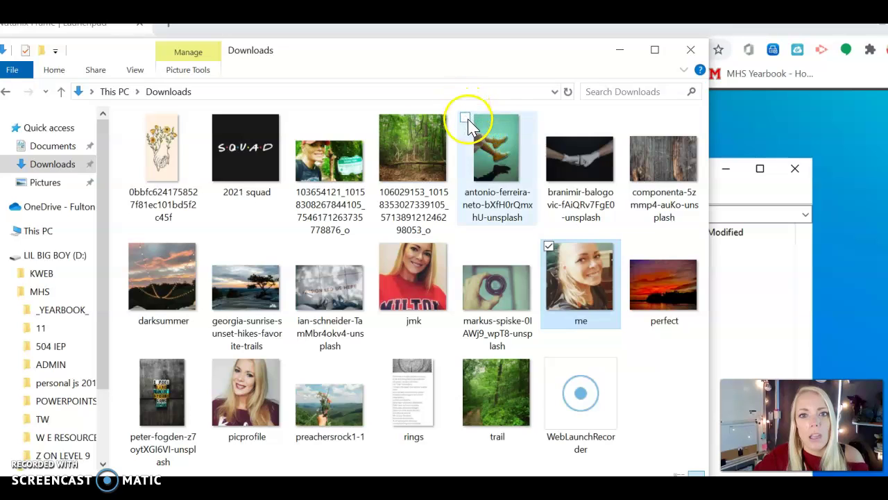
{"action": "left_click", "coordinate": [298, 119]}
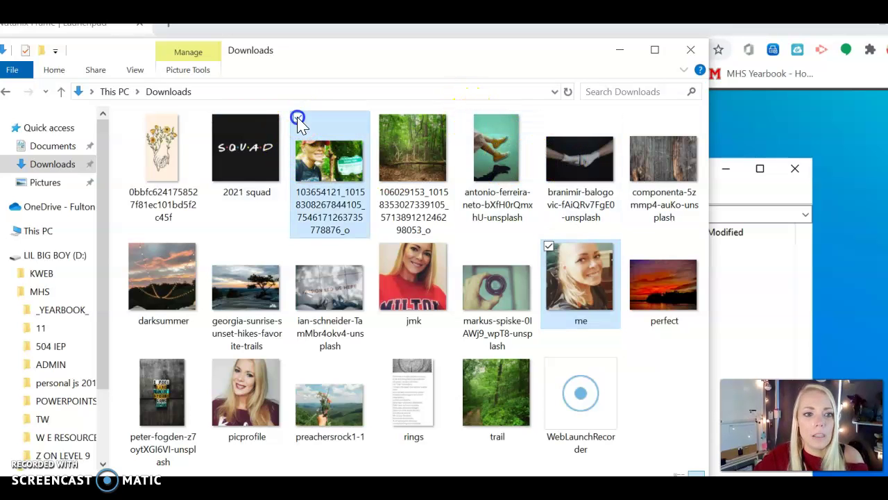
{"action": "left_click", "coordinate": [132, 248]}
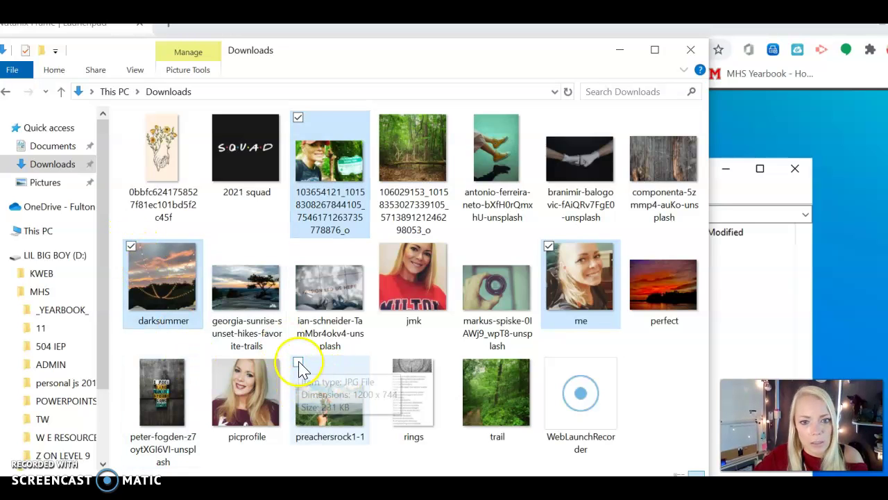
{"action": "left_click", "coordinate": [382, 363]}
{"action": "left_click_drag", "start_coordinate": [421, 405], "coordinate": [759, 357]}
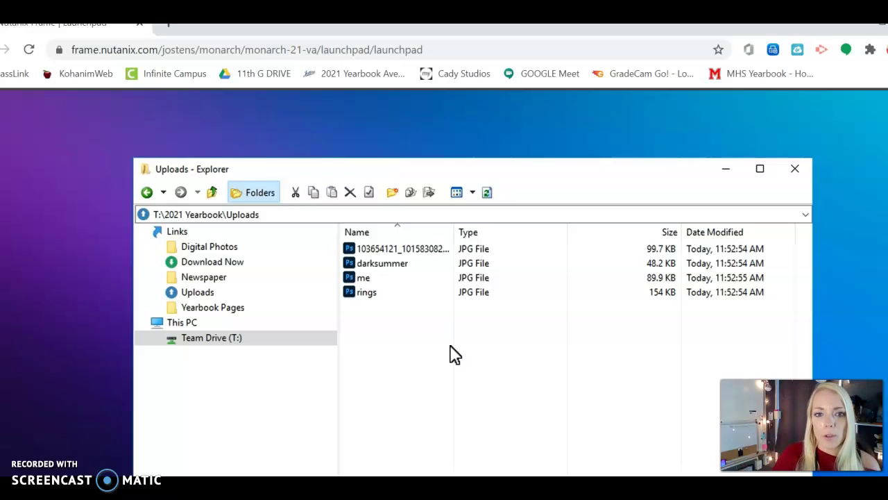
{"action": "left_click", "coordinate": [367, 293]}
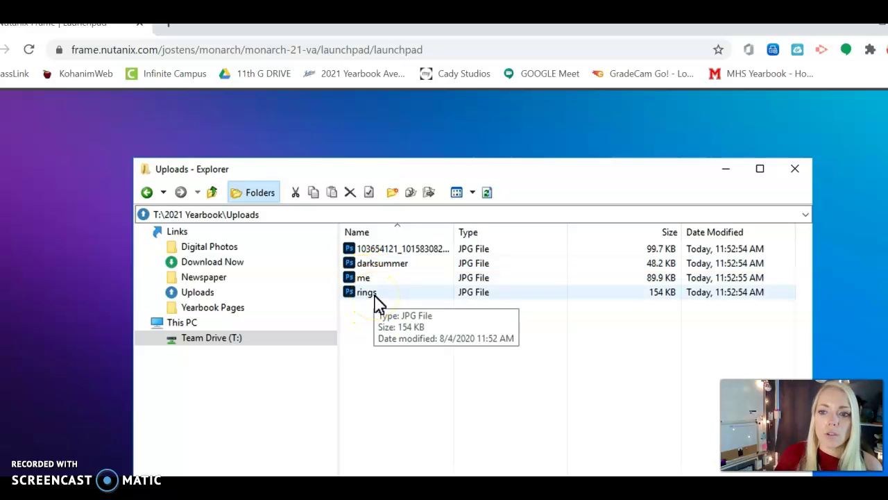
{"action": "left_click", "coordinate": [386, 250]}
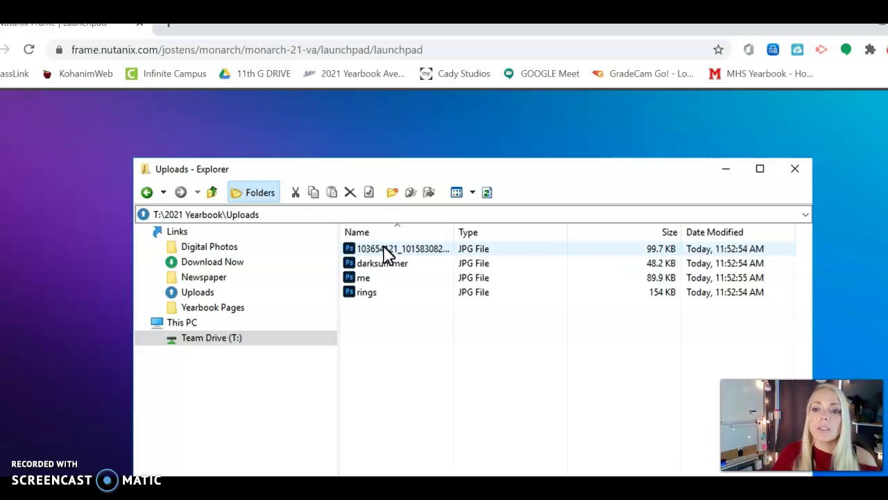
{"action": "key", "text": "alt+Tab"}
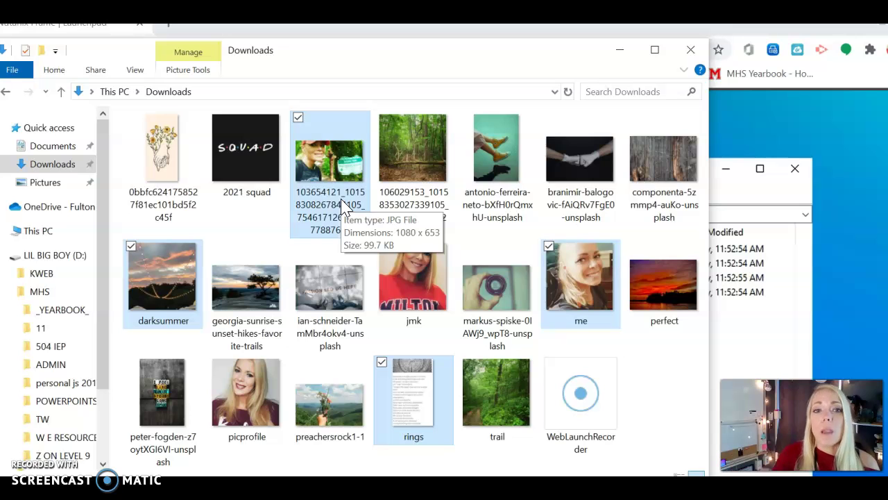
{"action": "left_click", "coordinate": [618, 52]}
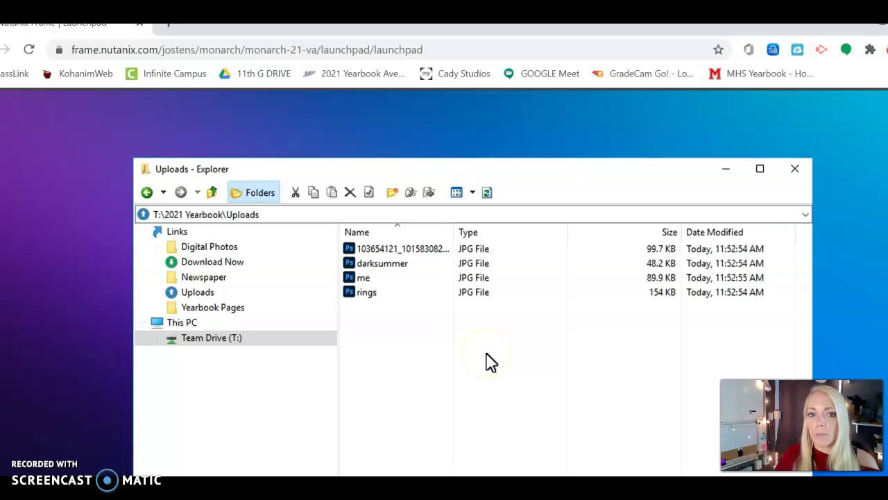
Step: Cut the four uploaded photos and go to 1kohanim's Editors PlayGround folder
{"action": "left_click", "coordinate": [378, 300]}
{"action": "key", "text": "ctrl+a"}
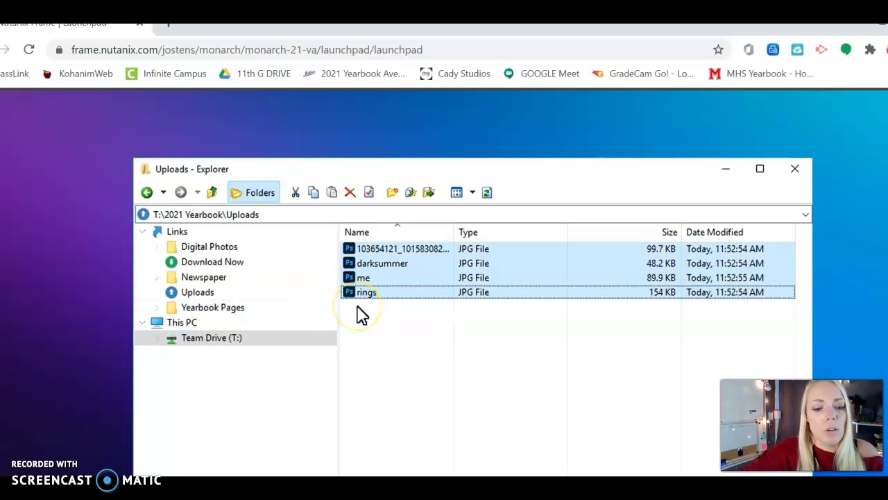
{"action": "key", "text": "ctrl+x"}
{"action": "left_click", "coordinate": [199, 340]}
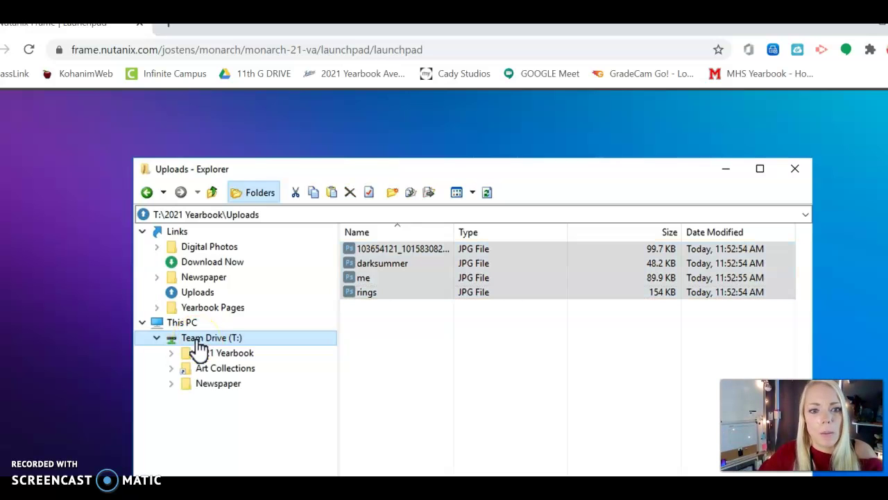
{"action": "left_click", "coordinate": [219, 354]}
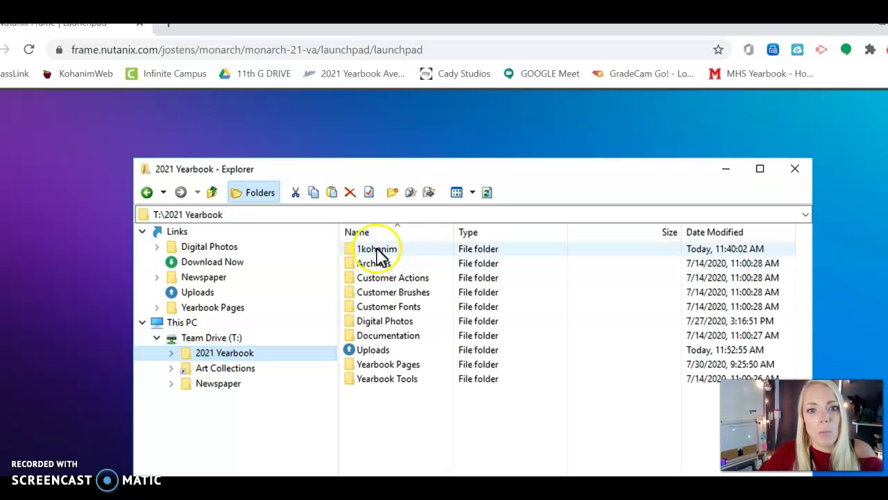
{"action": "double_click", "coordinate": [377, 251]}
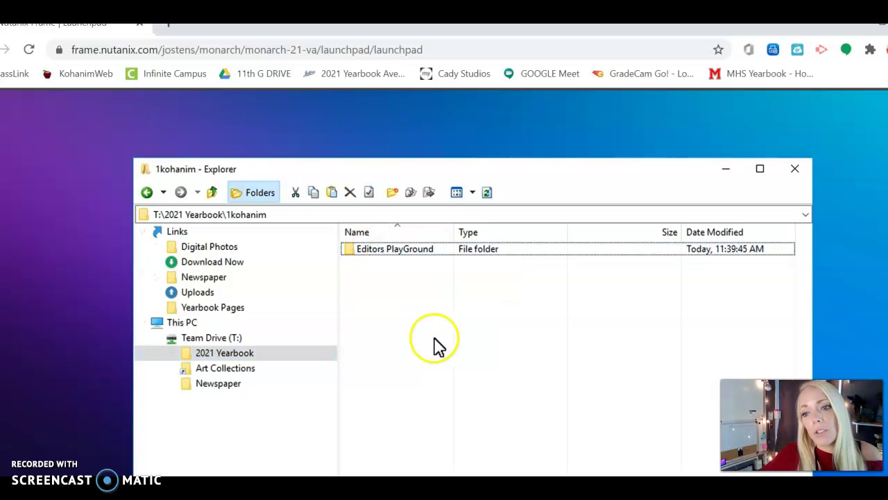
{"action": "left_click", "coordinate": [398, 252]}
{"action": "double_click", "coordinate": [399, 251]}
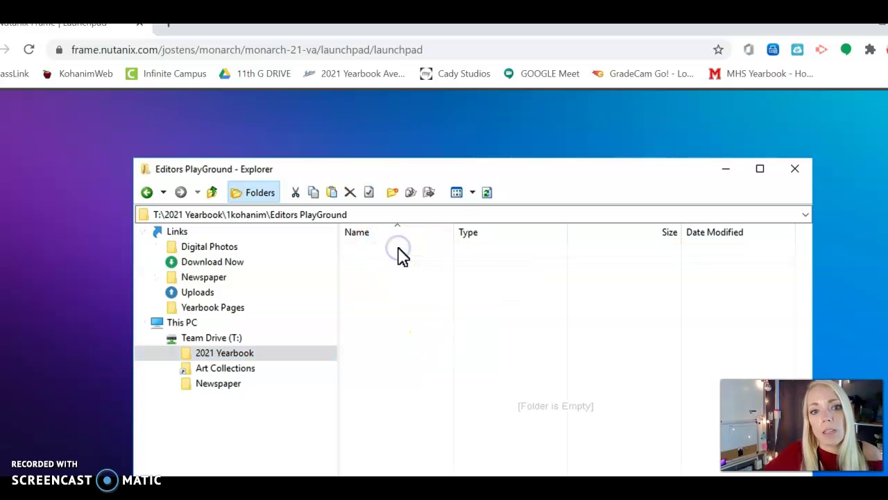
Step: Create a new folder named Kohanim, open it and paste the clipboard into it
{"action": "right_click", "coordinate": [409, 301]}
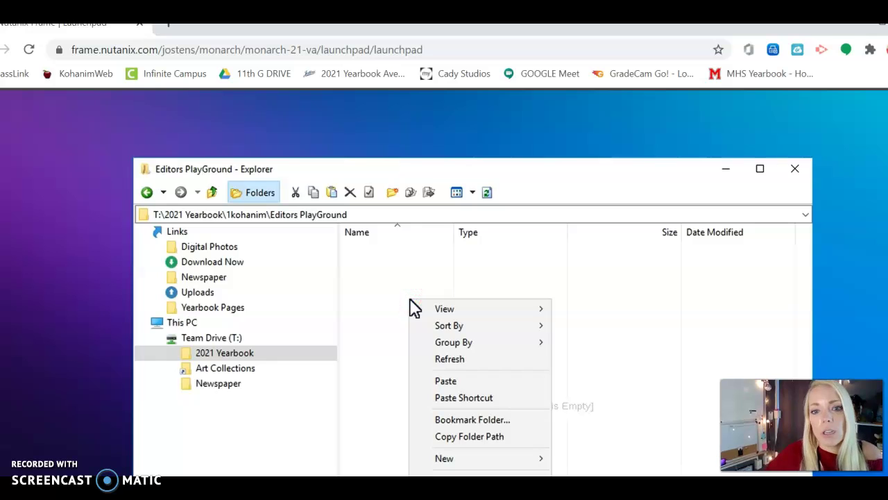
{"action": "mouse_move", "coordinate": [467, 465]}
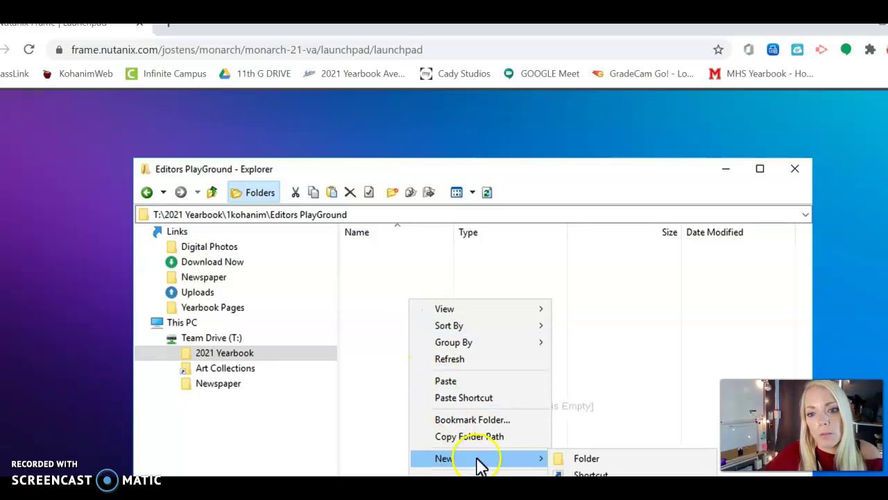
{"action": "left_click", "coordinate": [586, 460]}
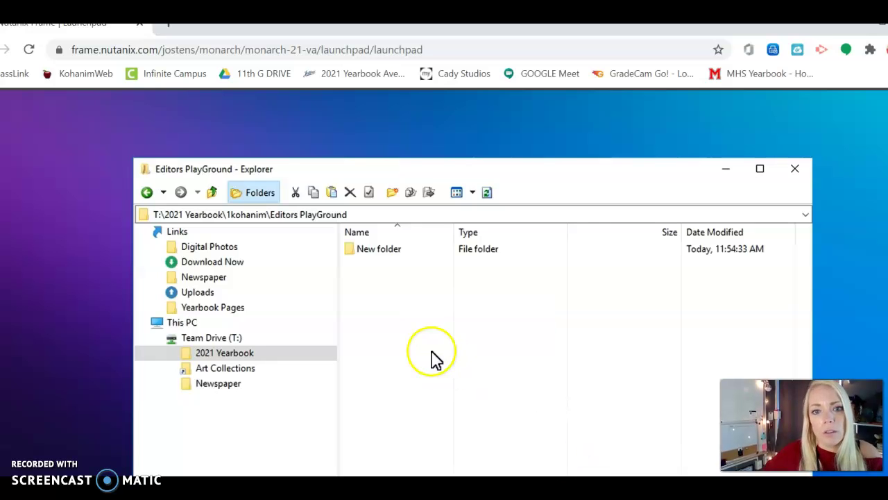
{"action": "right_click", "coordinate": [380, 251]}
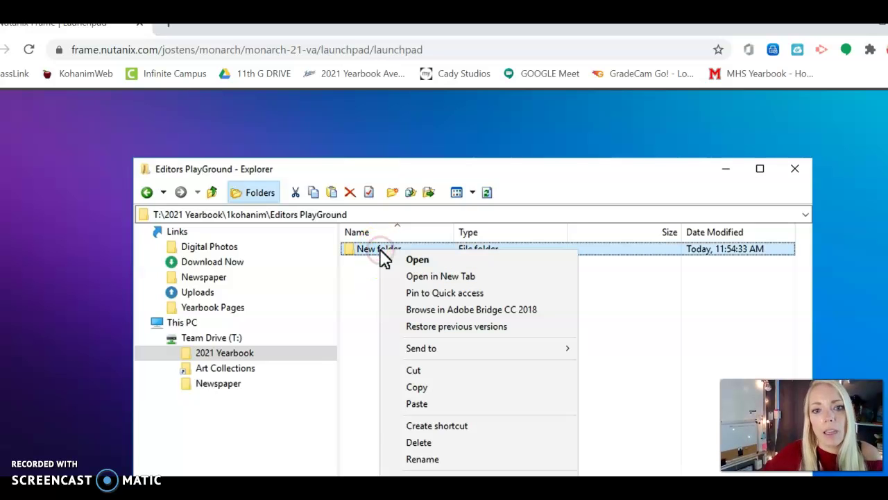
{"action": "left_click", "coordinate": [444, 460]}
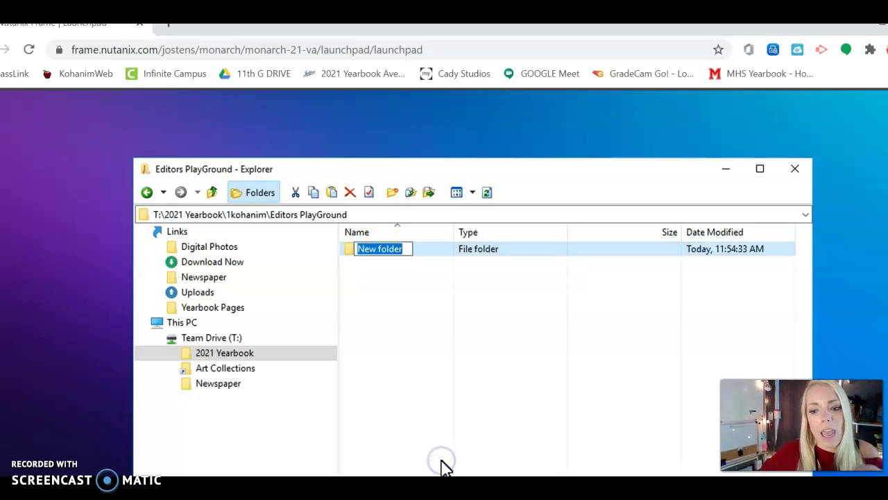
{"action": "type", "text": "Kohanim"}
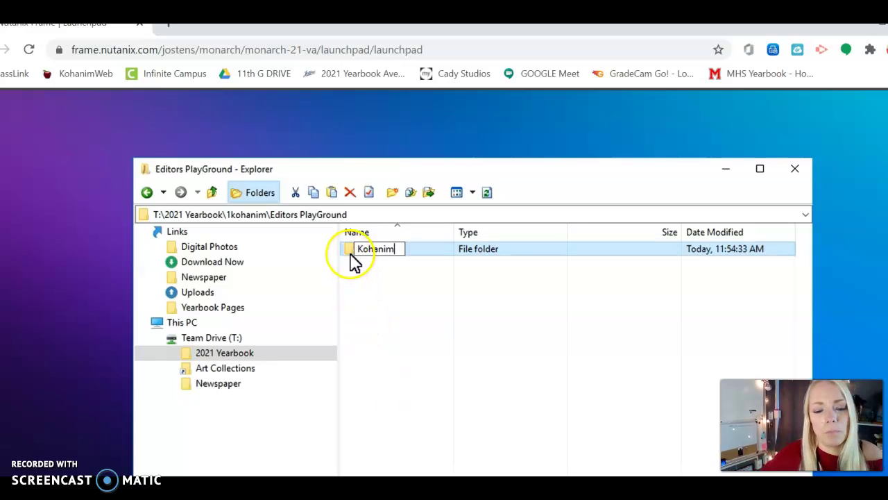
{"action": "key", "text": "Return"}
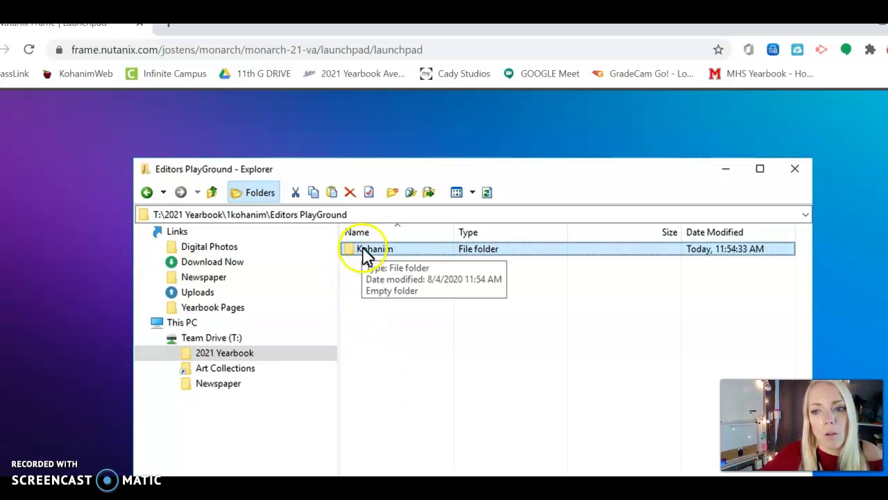
{"action": "double_click", "coordinate": [366, 251]}
{"action": "key", "text": "ctrl+v"}
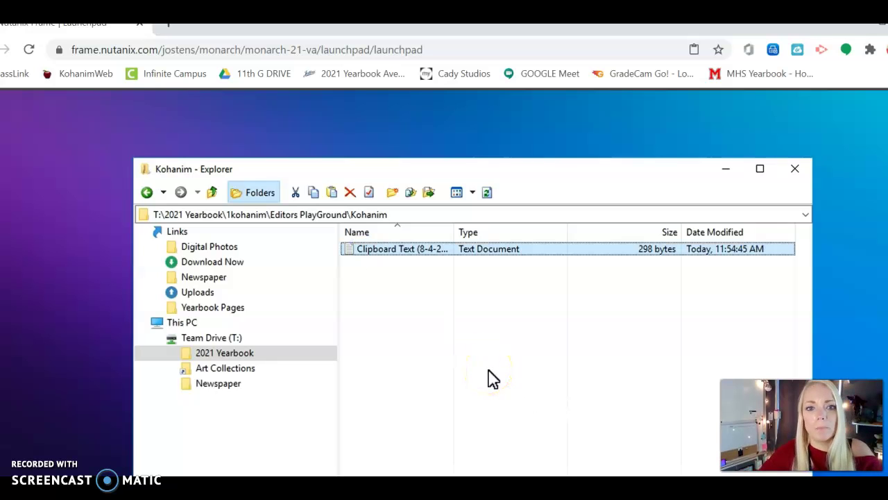
Step: Delete the stray 298-byte Clipboard Text document, confirming Yes in the Delete File dialog
{"action": "left_click", "coordinate": [449, 252]}
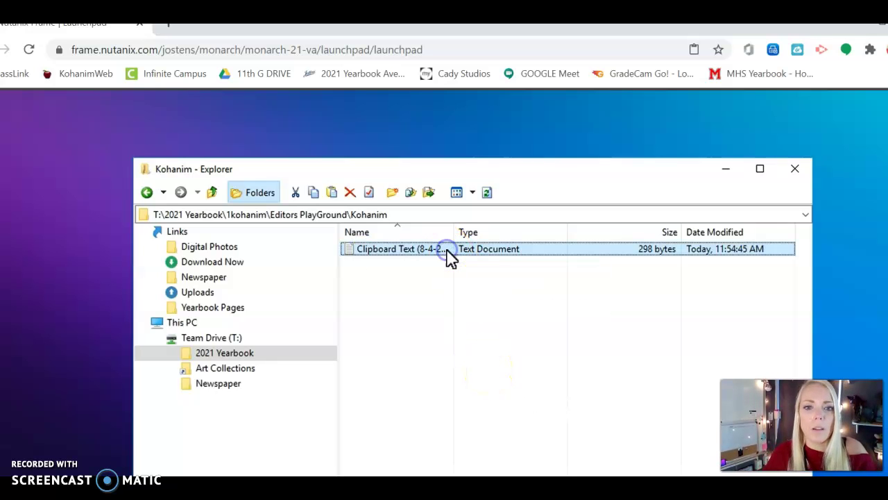
{"action": "right_click", "coordinate": [450, 257]}
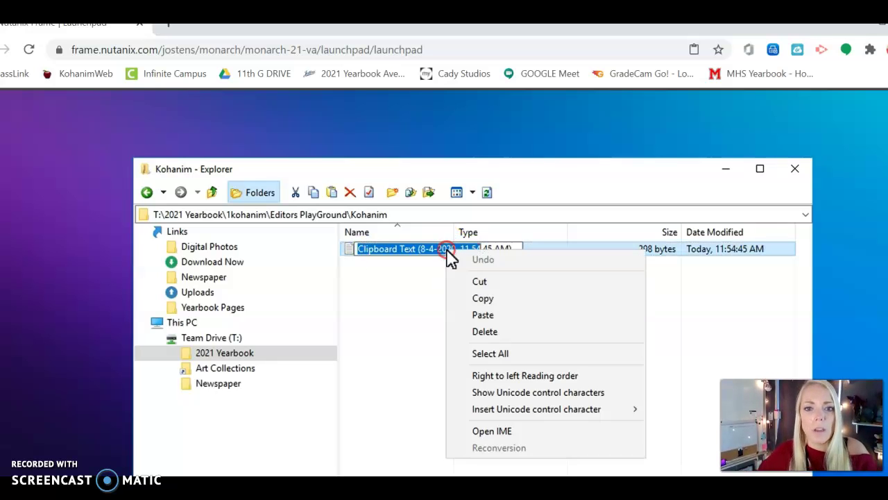
{"action": "left_click", "coordinate": [489, 333]}
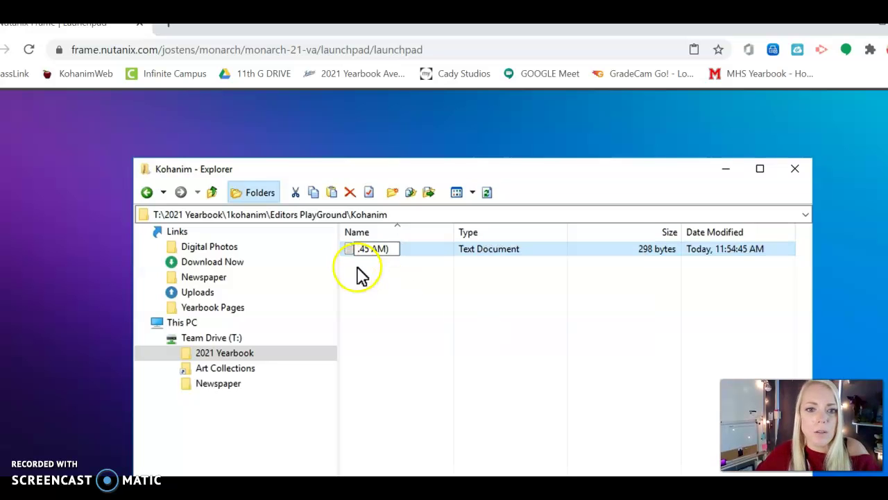
{"action": "left_click", "coordinate": [350, 249]}
{"action": "left_click", "coordinate": [380, 254]}
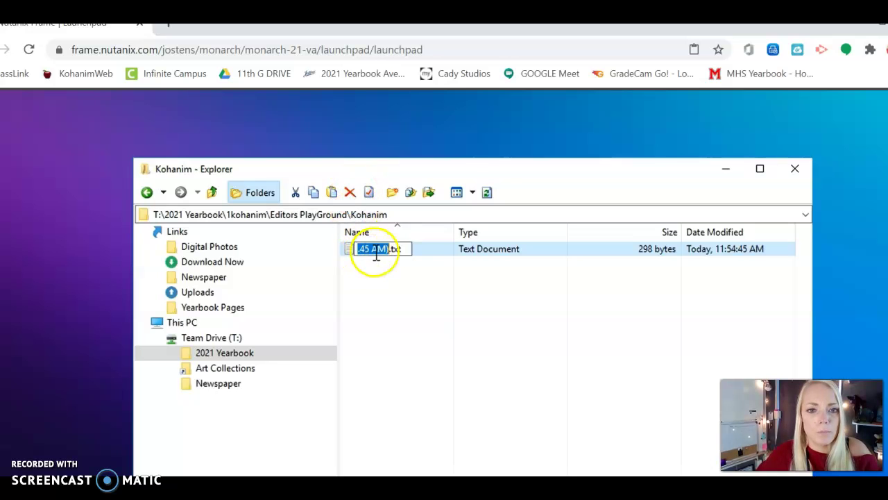
{"action": "left_click", "coordinate": [350, 251]}
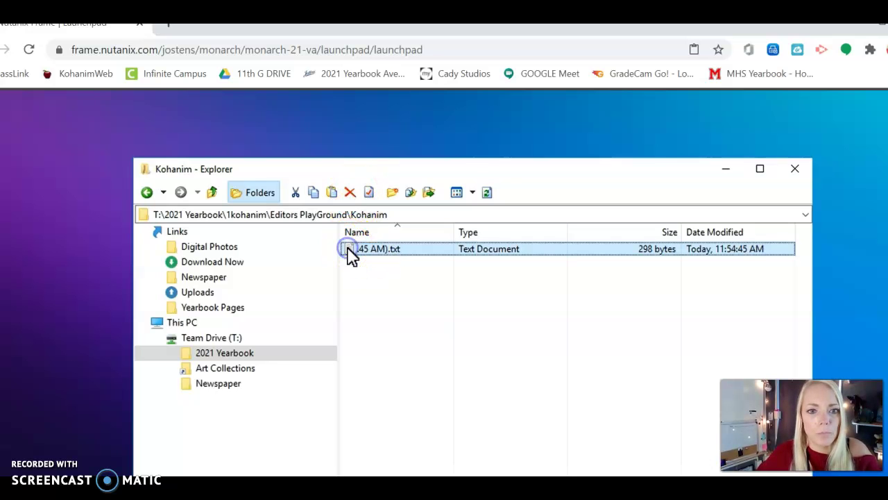
{"action": "left_click", "coordinate": [350, 193]}
{"action": "left_click", "coordinate": [512, 366]}
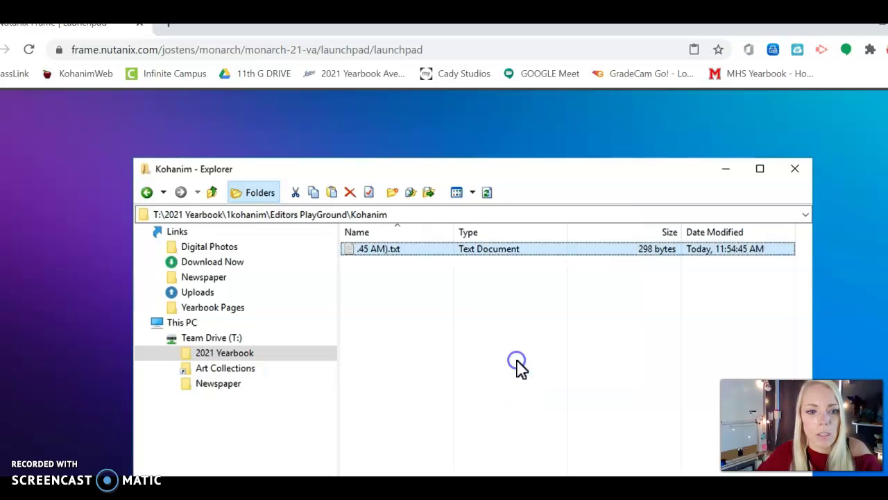
Step: Open Uploads in a new tab, move the long-named photo into Kohanim, and return to Uploads
{"action": "double_click", "coordinate": [241, 357]}
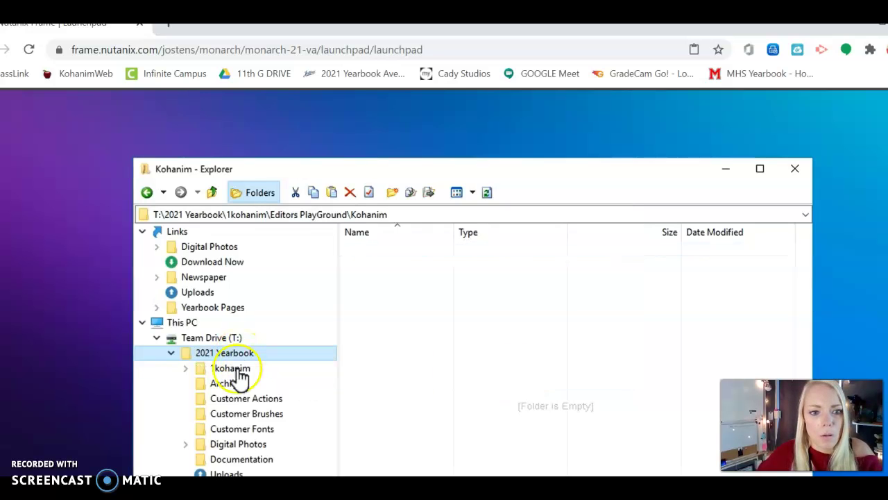
{"action": "left_click", "coordinate": [236, 473]}
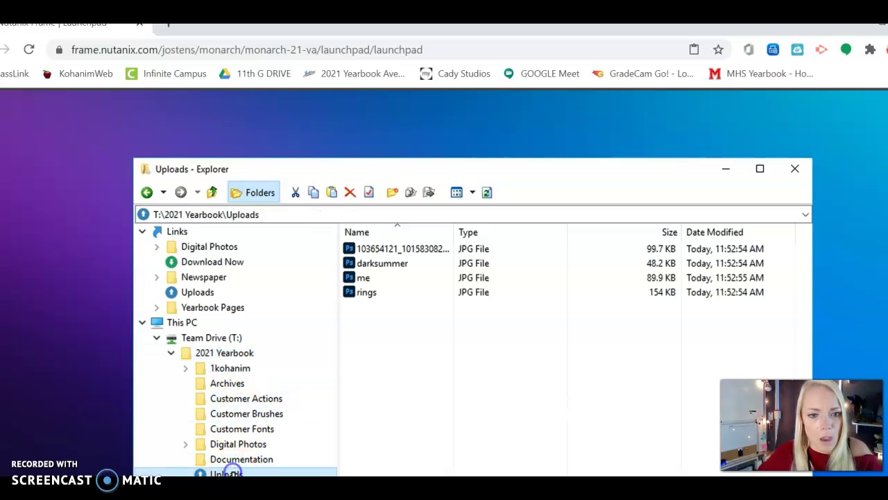
{"action": "right_click", "coordinate": [235, 474]}
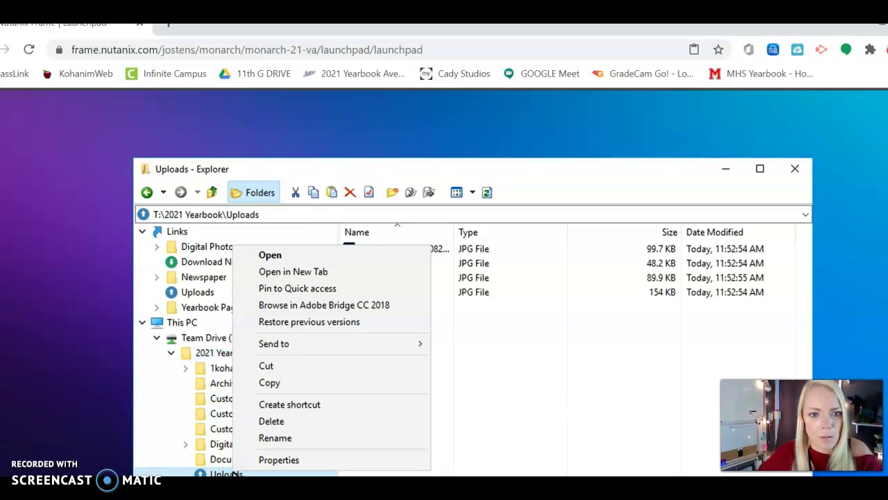
{"action": "left_click", "coordinate": [306, 274]}
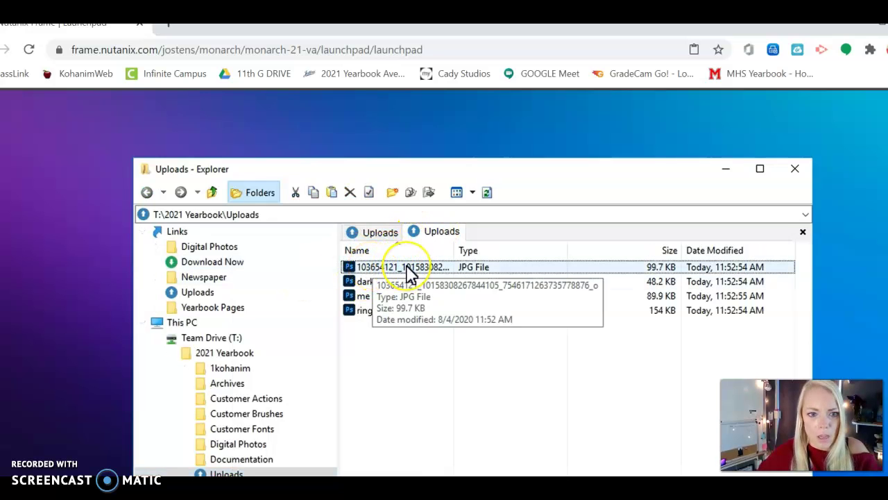
{"action": "left_click_drag", "start_coordinate": [409, 274], "coordinate": [266, 406]}
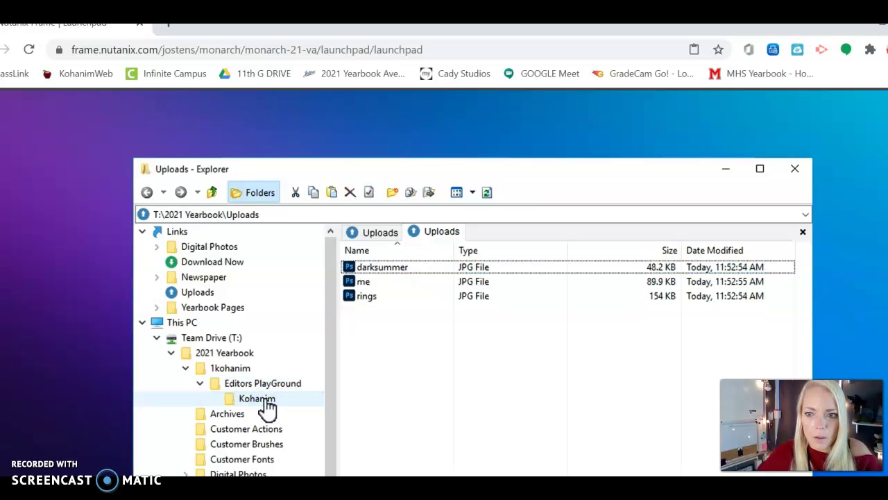
{"action": "left_click", "coordinate": [267, 406]}
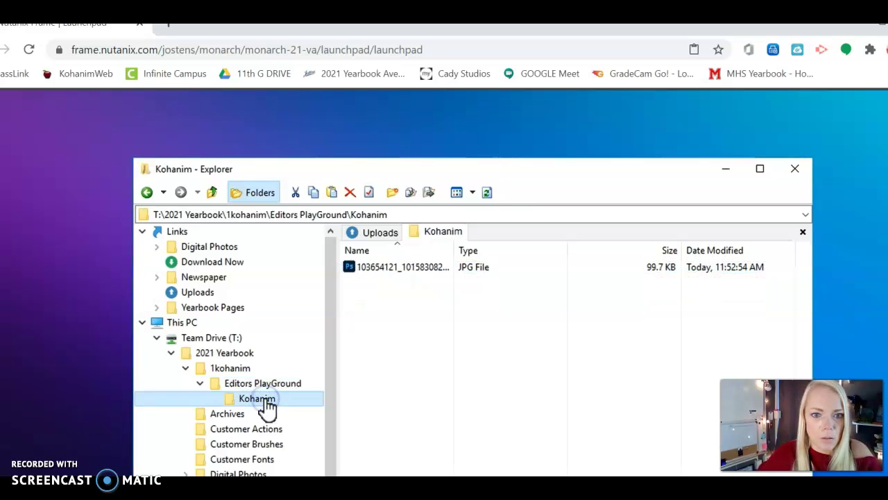
{"action": "left_click", "coordinate": [268, 389]}
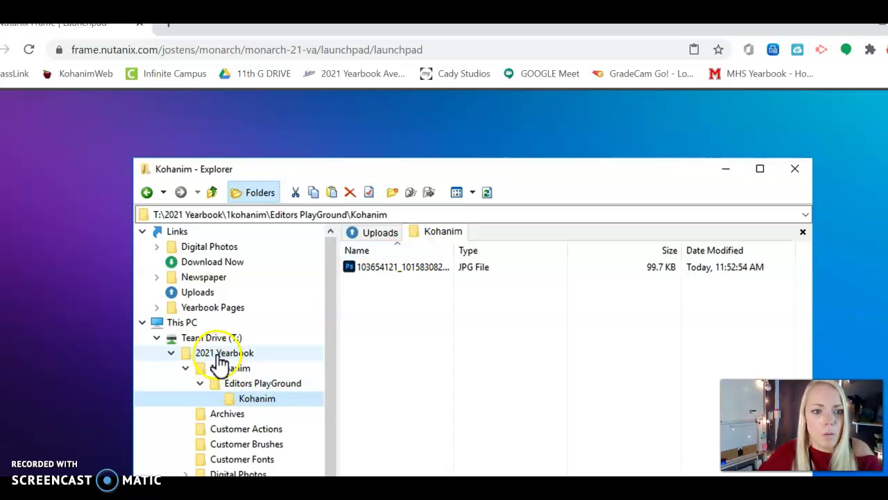
{"action": "key", "text": "alt+Left"}
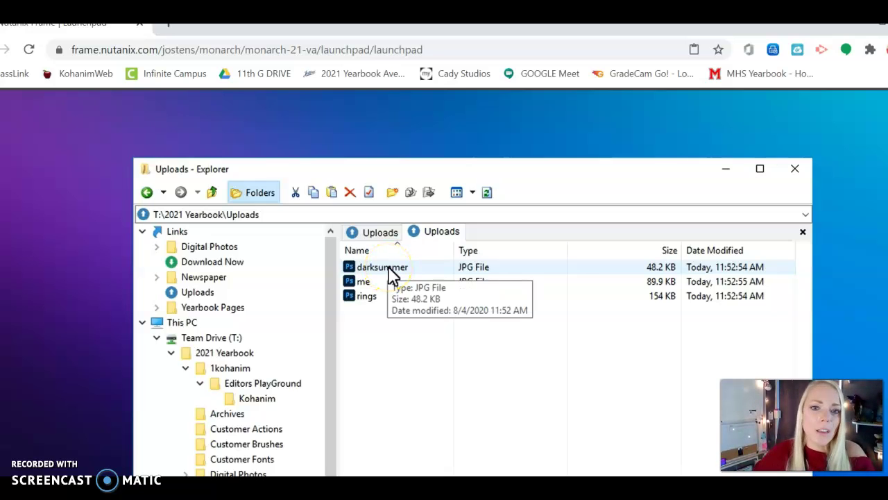
Step: Move the darksummer, me and rings photos into the Kohanim folder
{"action": "left_click_drag", "start_coordinate": [389, 271], "coordinate": [282, 397]}
{"action": "left_click_drag", "start_coordinate": [370, 274], "coordinate": [278, 406]}
{"action": "left_click_drag", "start_coordinate": [362, 269], "coordinate": [270, 409]}
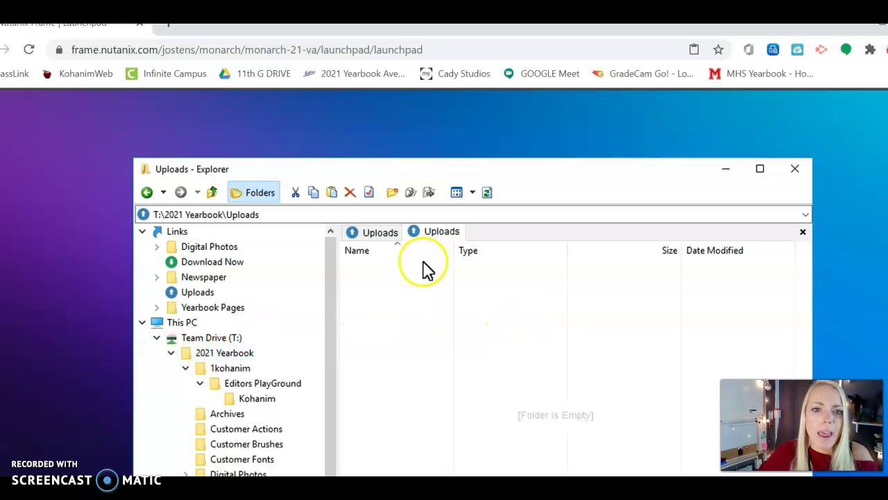
Step: Drill into 2021 Yearbook > 1kohanim > Editors PlayGround > Kohanim to verify the photos, then close Explorer
{"action": "left_click", "coordinate": [209, 340]}
{"action": "left_click", "coordinate": [382, 269]}
{"action": "double_click", "coordinate": [383, 271]}
{"action": "double_click", "coordinate": [384, 271]}
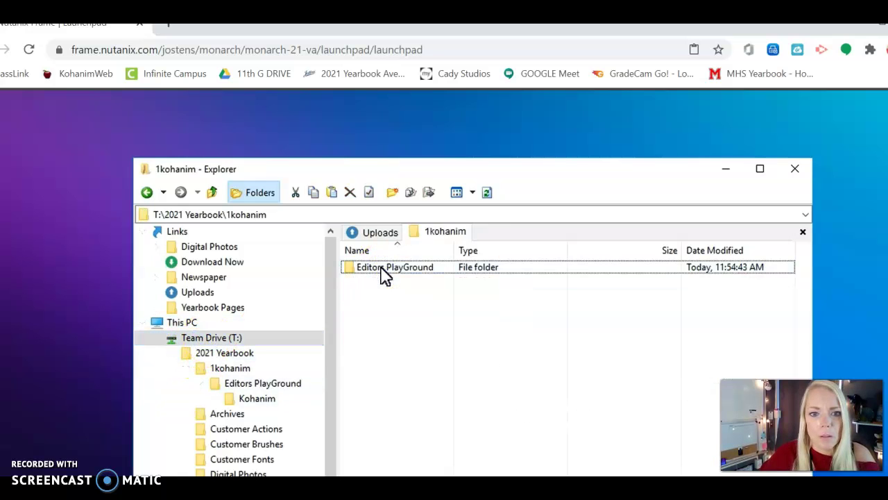
{"action": "double_click", "coordinate": [383, 271]}
{"action": "double_click", "coordinate": [384, 270]}
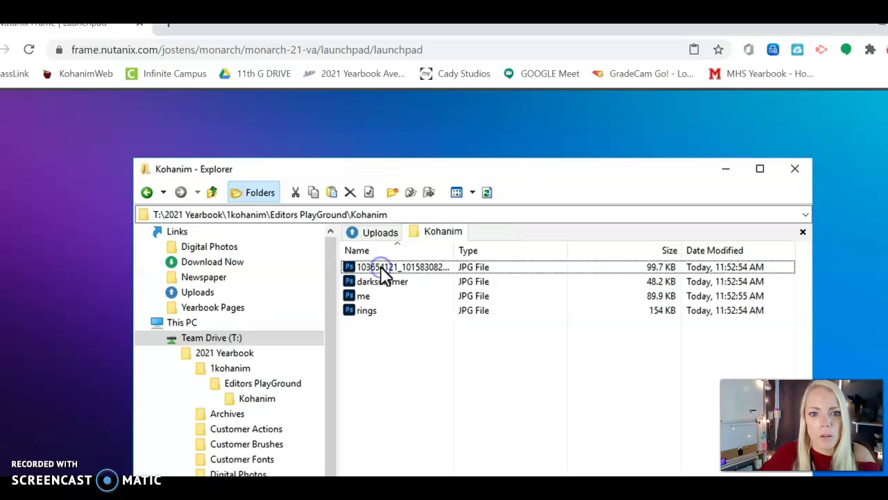
{"action": "left_click", "coordinate": [430, 364]}
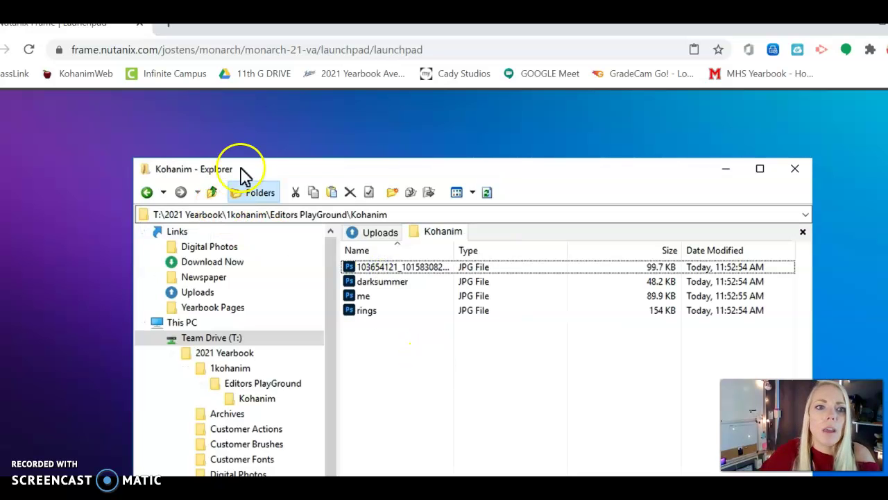
{"action": "left_click", "coordinate": [796, 173]}
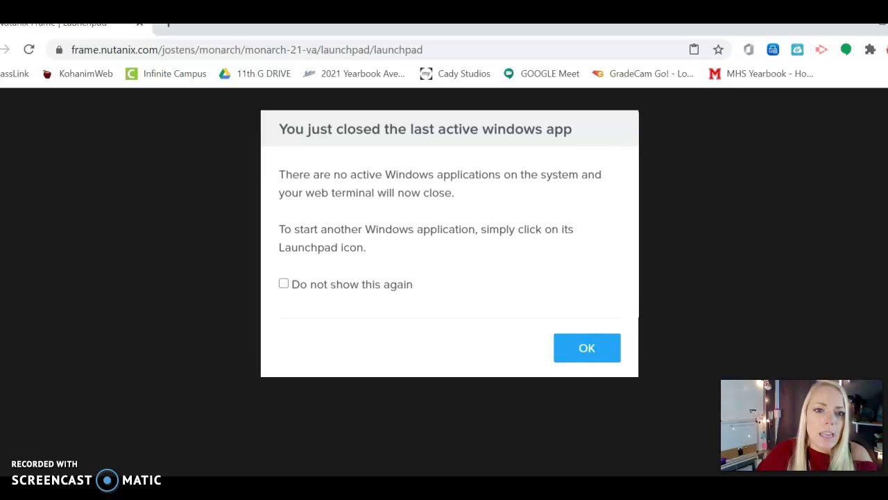
Step: Dismiss the dialog and launch Adobe InDesign from the Monarch launchpad
{"action": "left_click", "coordinate": [588, 347]}
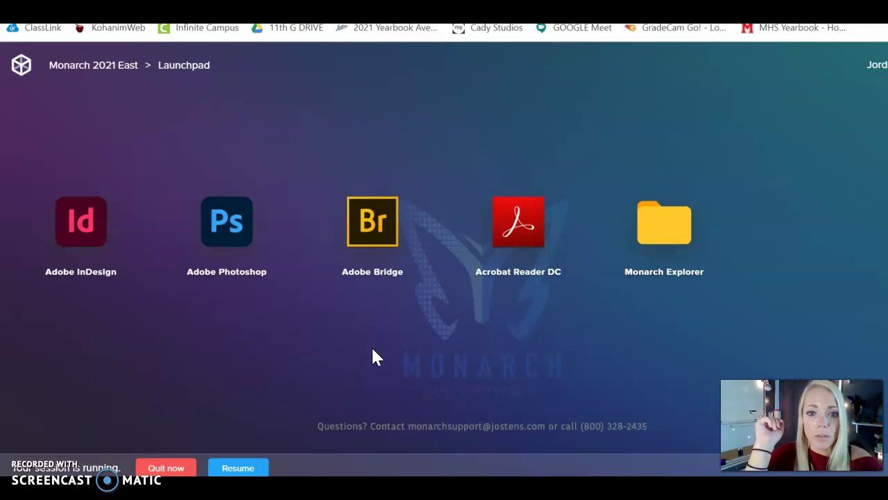
{"action": "left_click", "coordinate": [83, 230]}
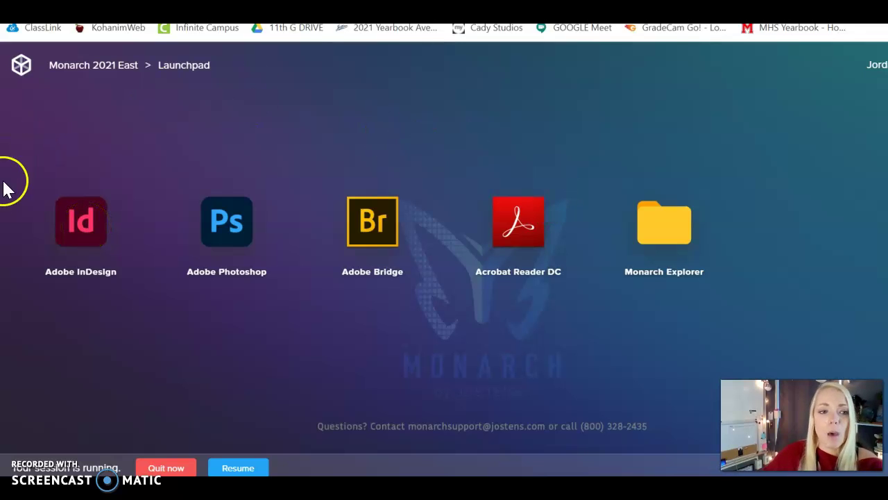
{"action": "left_click", "coordinate": [81, 229]}
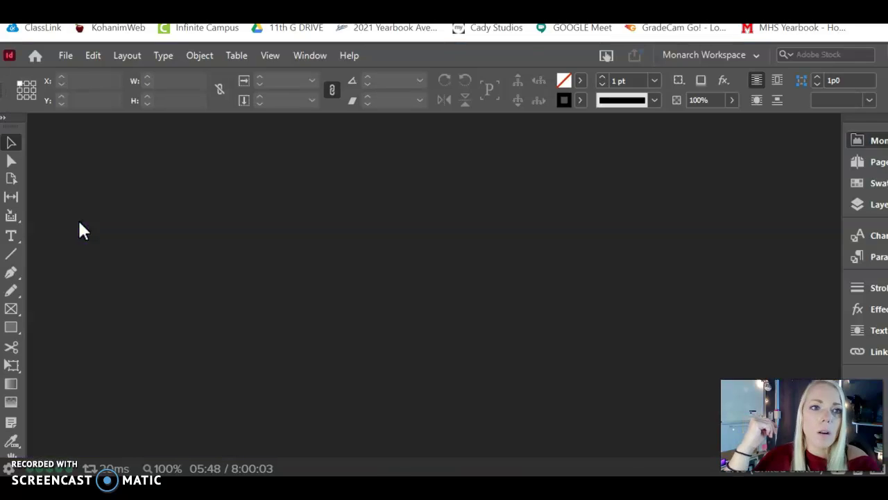
Step: Open the Jostens Page Wizard from Page Tools in the Monarch panel
{"action": "left_click", "coordinate": [85, 208]}
{"action": "left_click", "coordinate": [213, 185]}
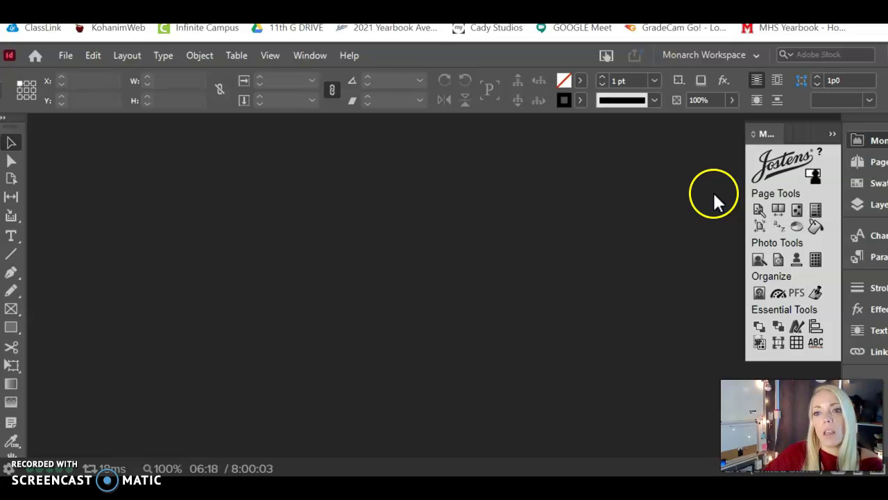
{"action": "left_click", "coordinate": [759, 212]}
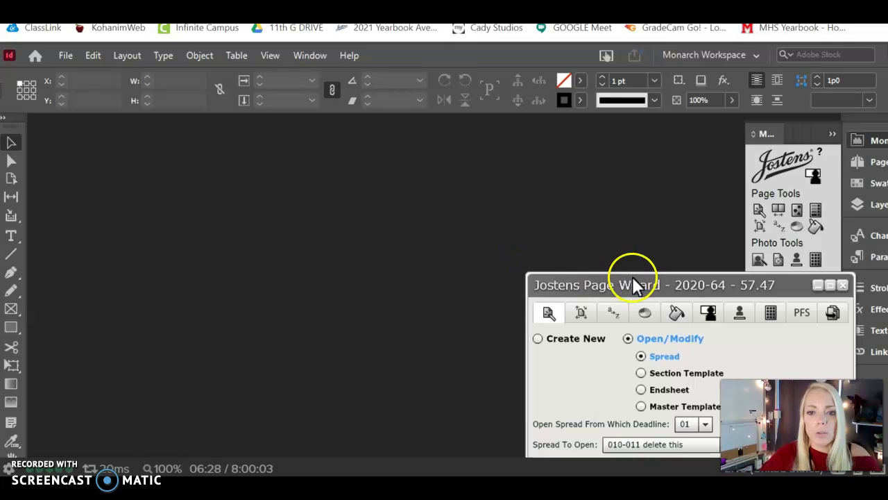
Step: Open spread 010-011 from deadline 01 via Open/Modify > Spread in the Page Wizard
{"action": "left_click_drag", "start_coordinate": [648, 290], "coordinate": [383, 154]}
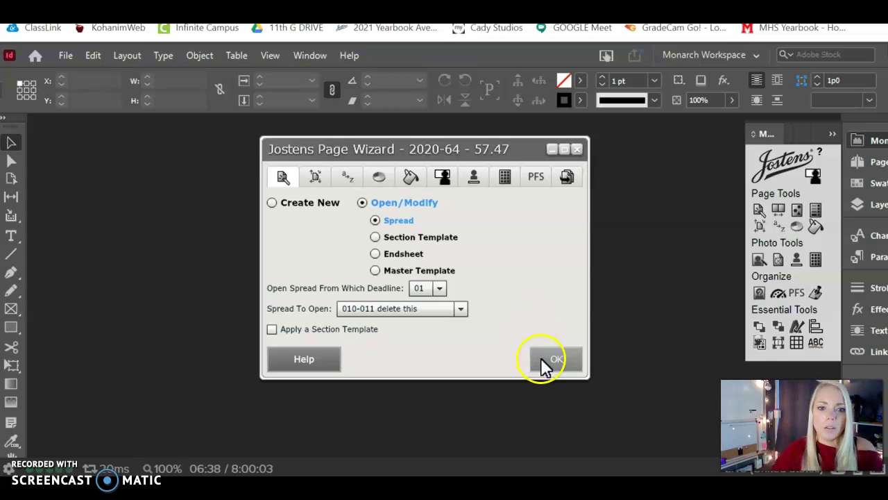
{"action": "left_click", "coordinate": [363, 317]}
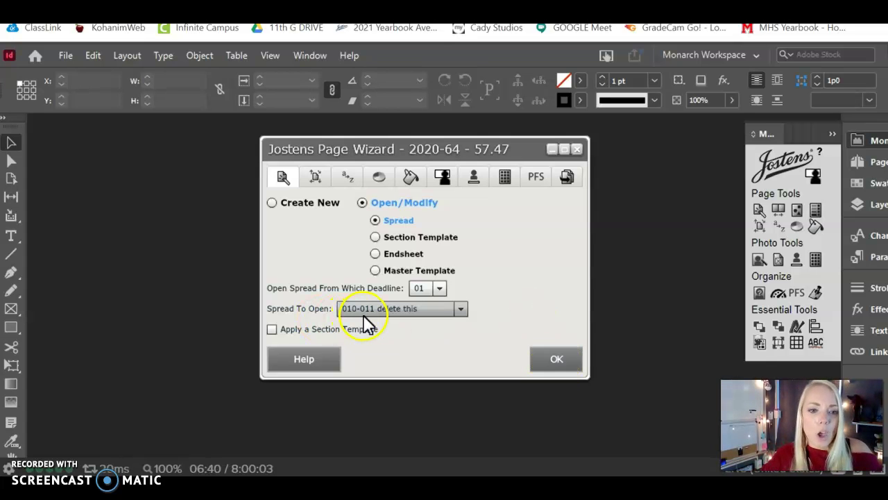
{"action": "left_click", "coordinate": [358, 310]}
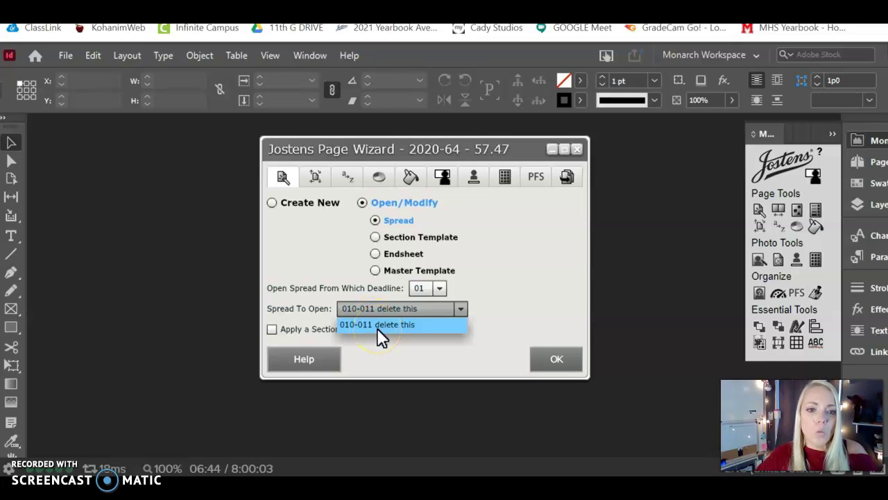
{"action": "left_click", "coordinate": [378, 328]}
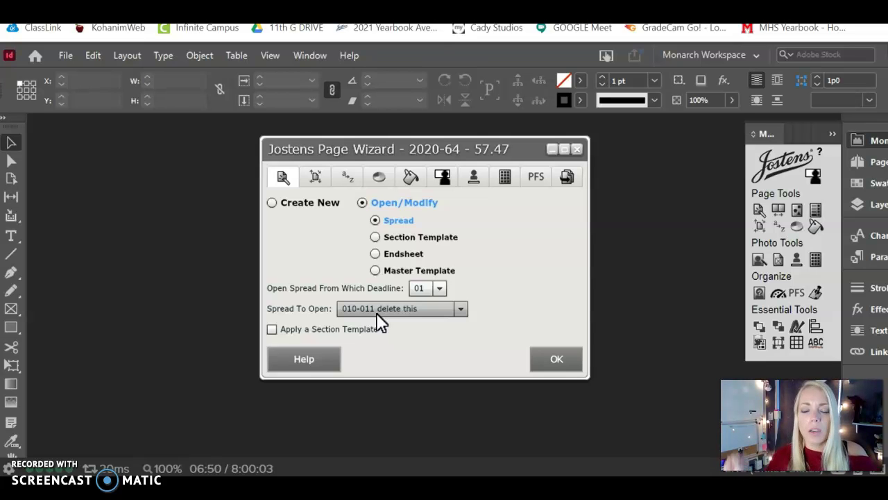
{"action": "left_click", "coordinate": [548, 361]}
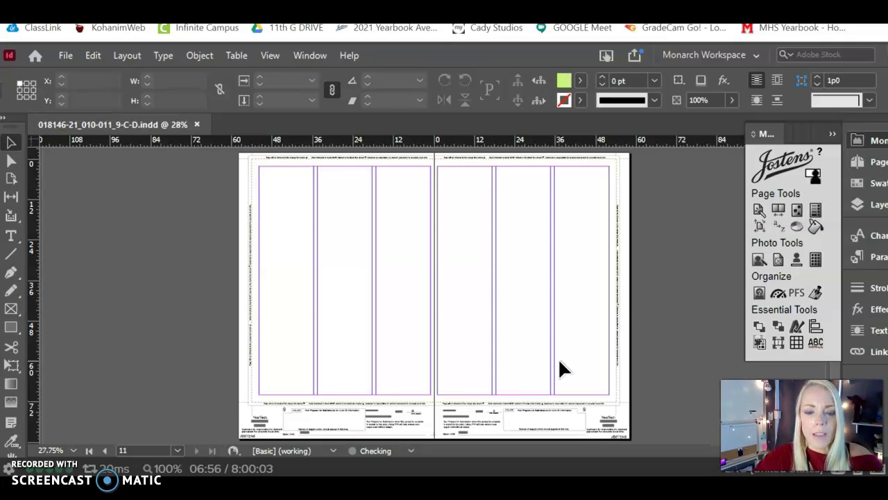
Step: Choose the Rectangle Tool for drawing frames on the blank 010-011 spread
{"action": "left_click_drag", "start_coordinate": [292, 283], "coordinate": [413, 211]}
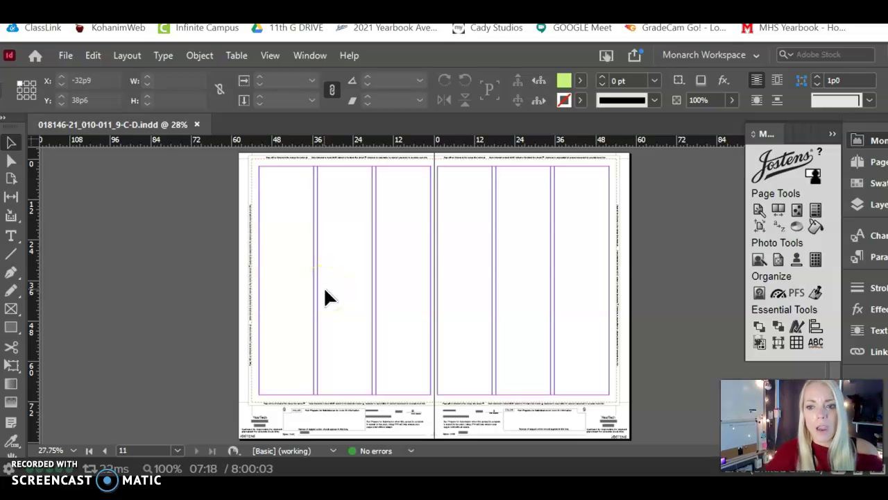
{"action": "left_click", "coordinate": [12, 327]}
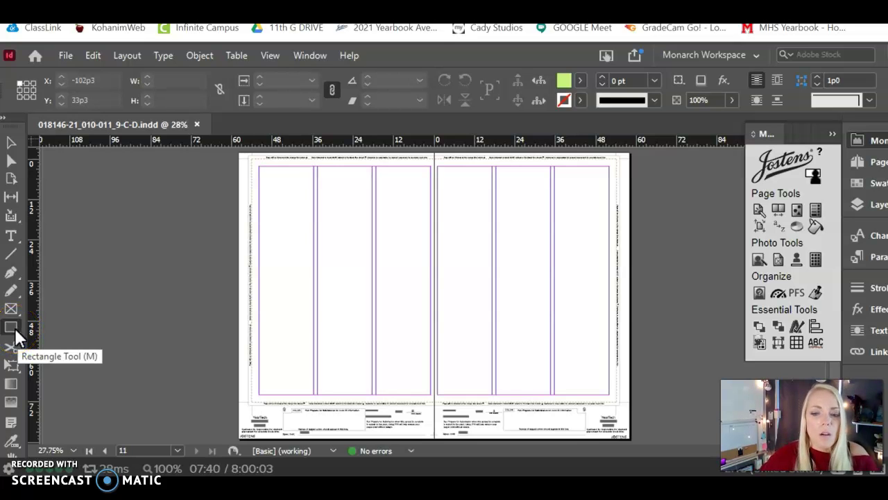
Step: Draw a green 50p8.068 × 44p11.281 frame across three columns atop the left page
{"action": "left_click_drag", "start_coordinate": [258, 170], "coordinate": [554, 353]}
{"action": "left_click_drag", "start_coordinate": [415, 333], "coordinate": [430, 323]}
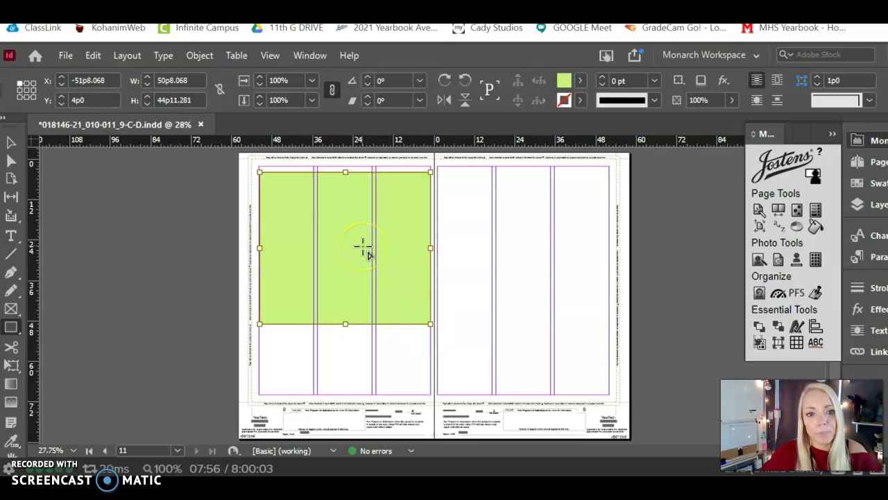
{"action": "left_click", "coordinate": [333, 205]}
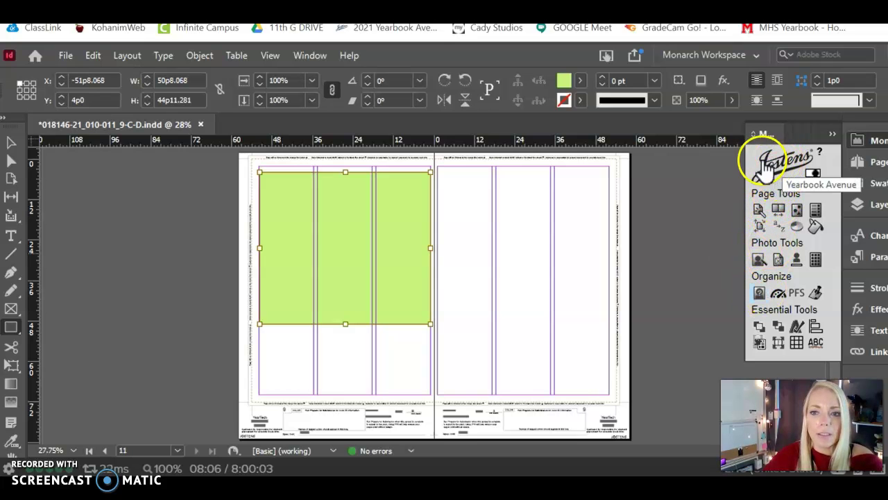
Step: Launch Picture Placer from Photo Tools and dismiss the no-images alert
{"action": "left_click", "coordinate": [780, 261]}
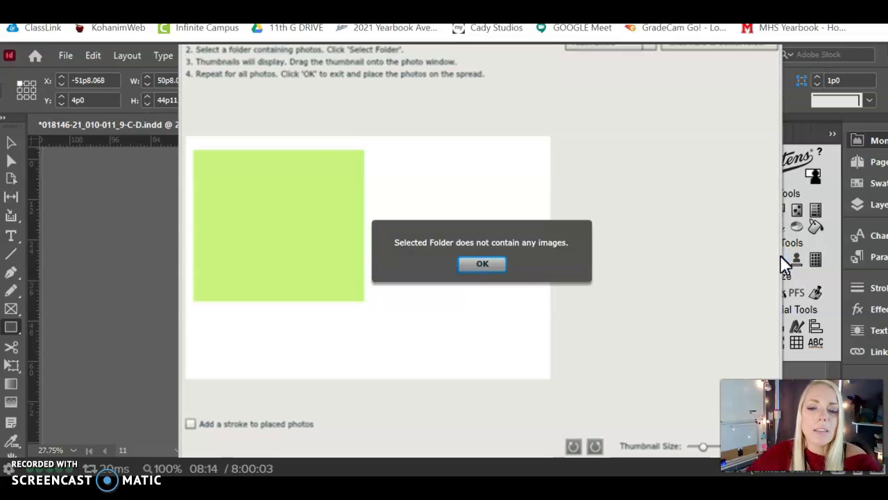
{"action": "left_click", "coordinate": [482, 266]}
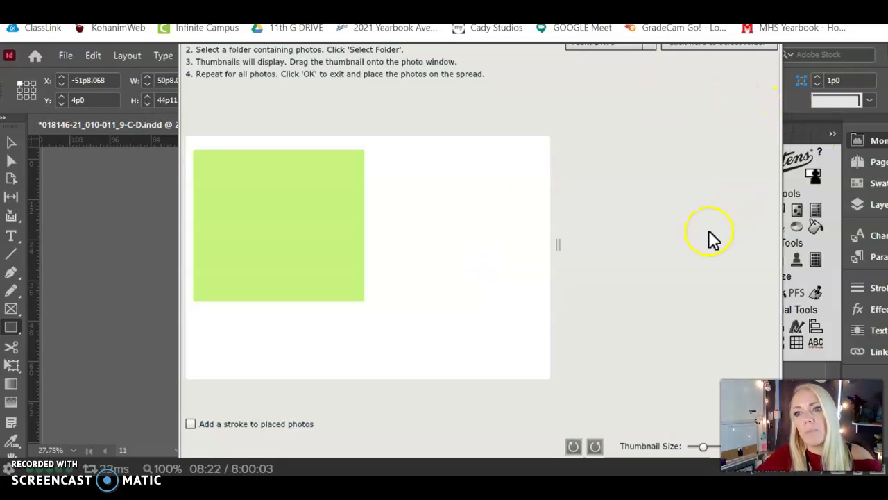
{"action": "left_click", "coordinate": [655, 71]}
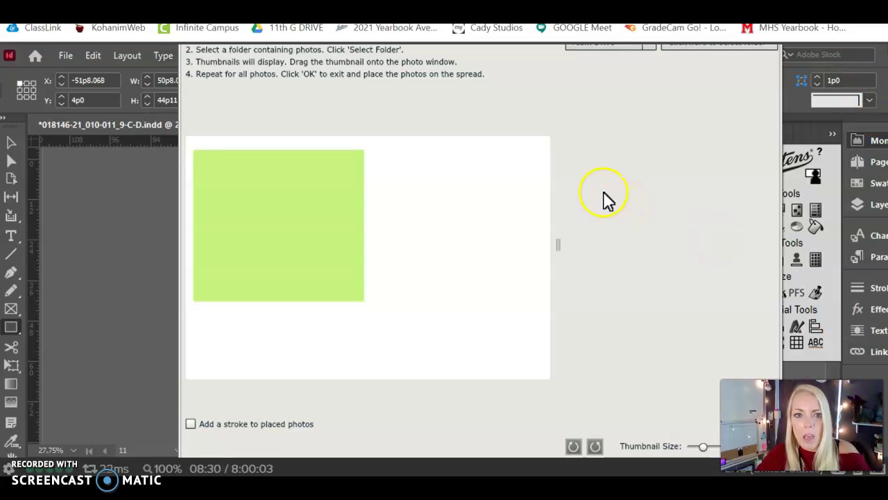
{"action": "left_click_drag", "start_coordinate": [106, 199], "coordinate": [150, 201]}
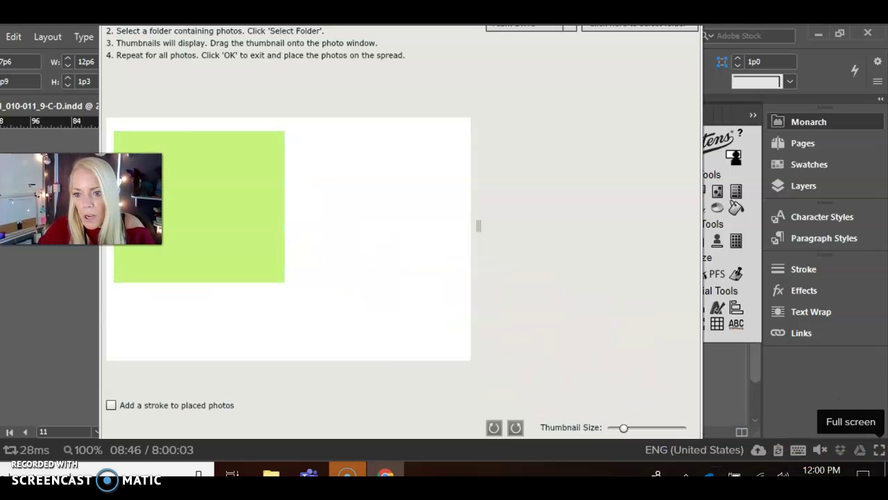
Step: Browse Team Drive > 2021 Yearbook > 1kohanim > Editors PlayGround > Kohanim in the folder chooser
{"action": "left_click", "coordinate": [880, 453]}
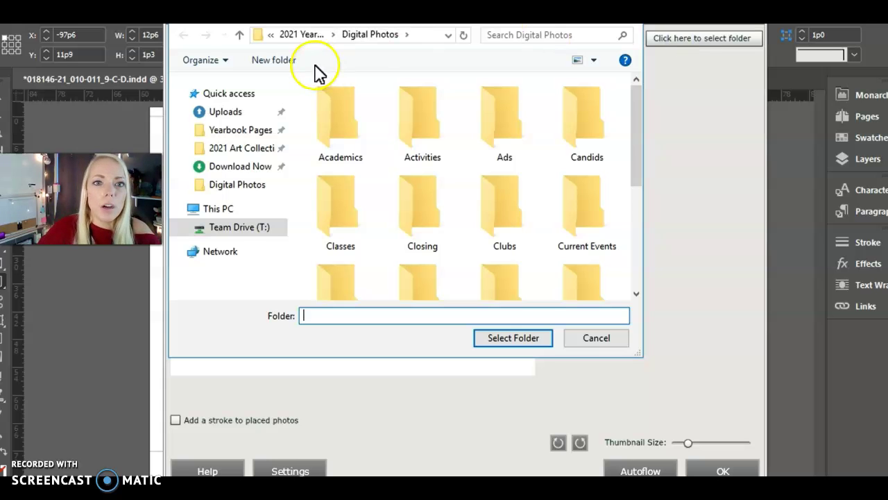
{"action": "left_click", "coordinate": [241, 229]}
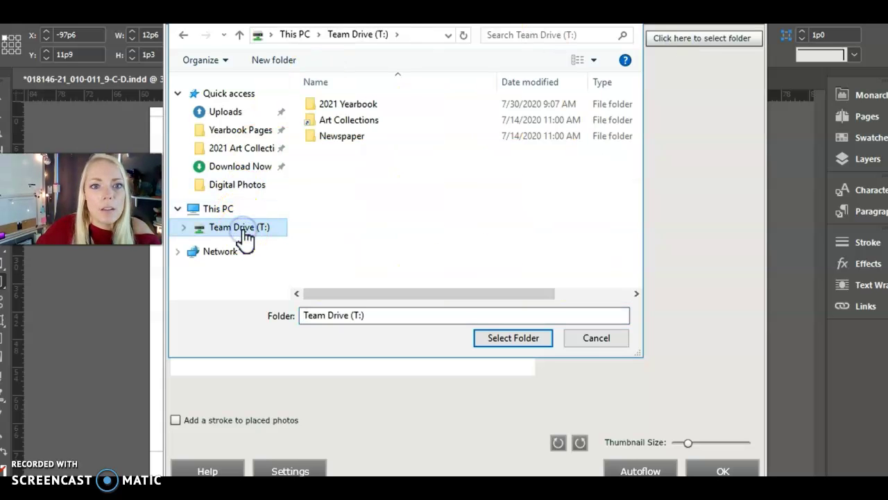
{"action": "double_click", "coordinate": [347, 105]}
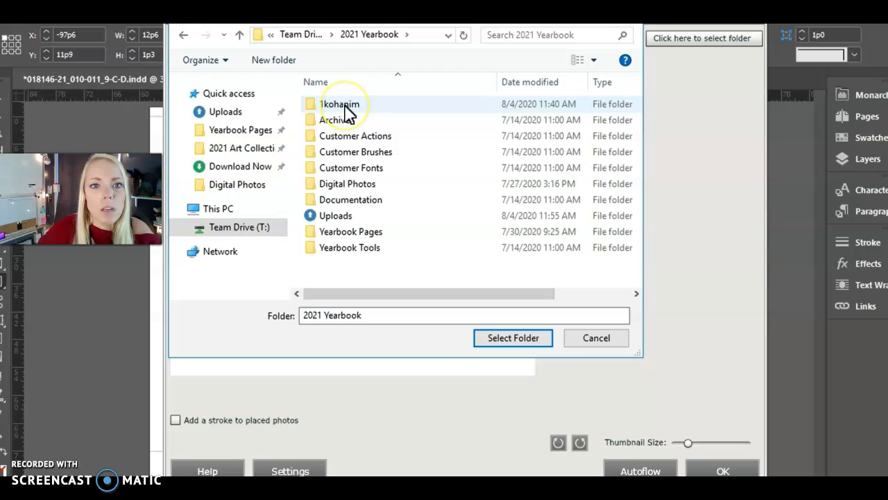
{"action": "double_click", "coordinate": [347, 111]}
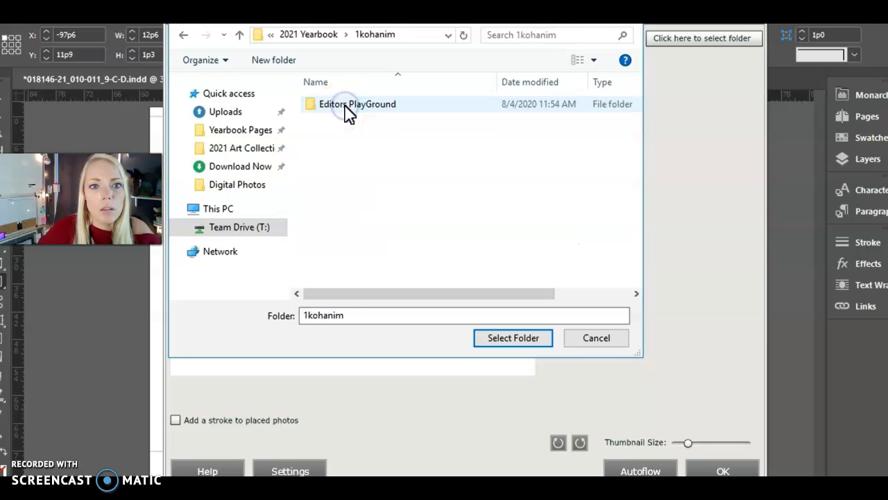
{"action": "double_click", "coordinate": [345, 107]}
{"action": "double_click", "coordinate": [347, 111]}
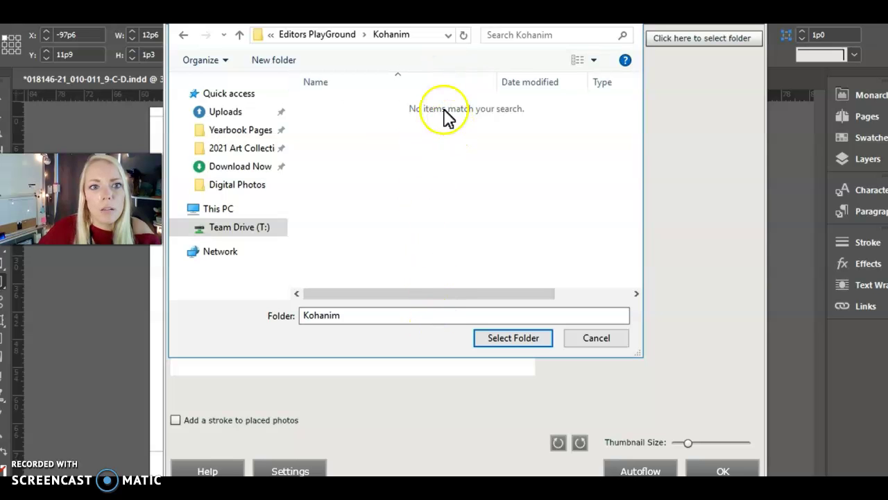
Step: Recheck the Kohanim folder's contents, move back up to 1kohanim, and cancel the chooser
{"action": "left_click", "coordinate": [215, 208]}
{"action": "left_click", "coordinate": [232, 235]}
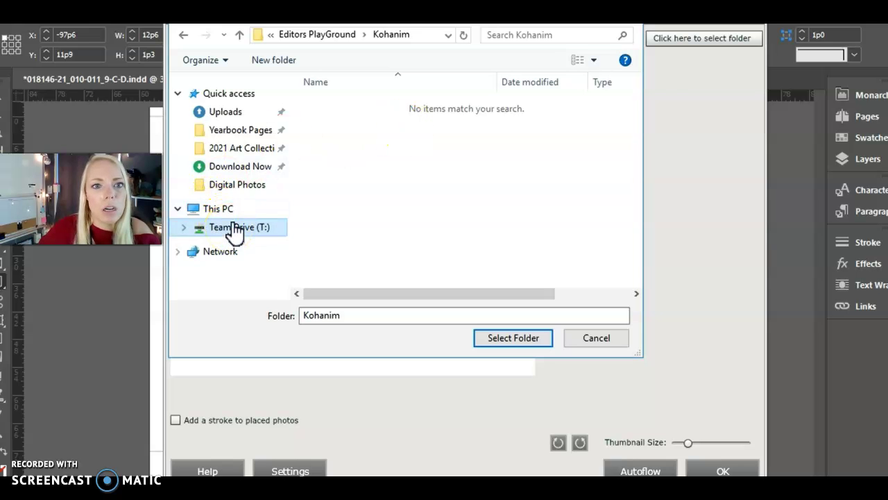
{"action": "left_click", "coordinate": [384, 36]}
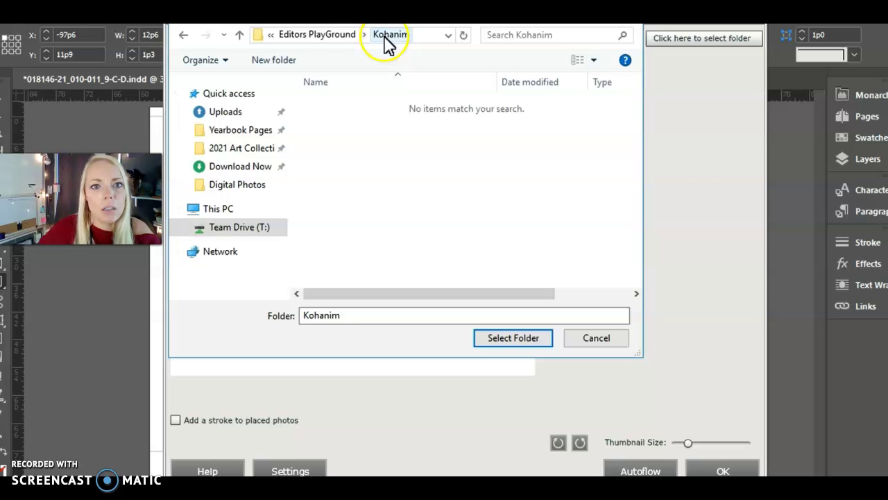
{"action": "left_click", "coordinate": [326, 39]}
{"action": "left_click", "coordinate": [336, 106]}
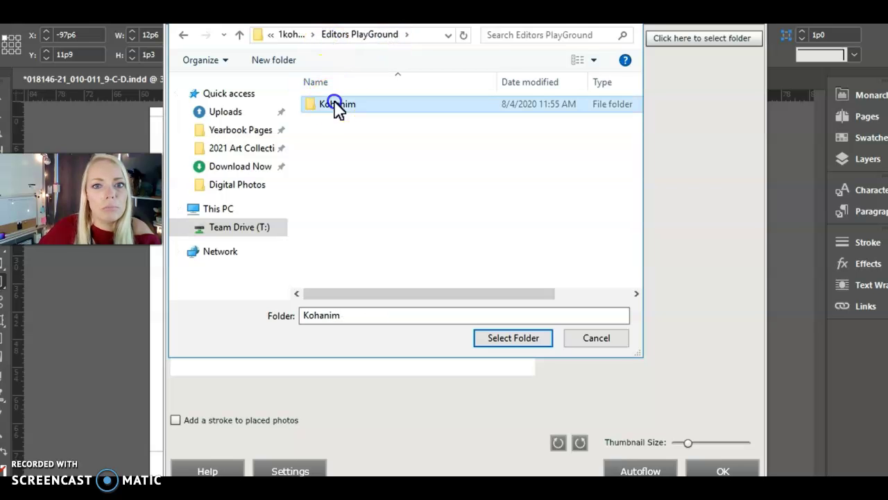
{"action": "double_click", "coordinate": [338, 109]}
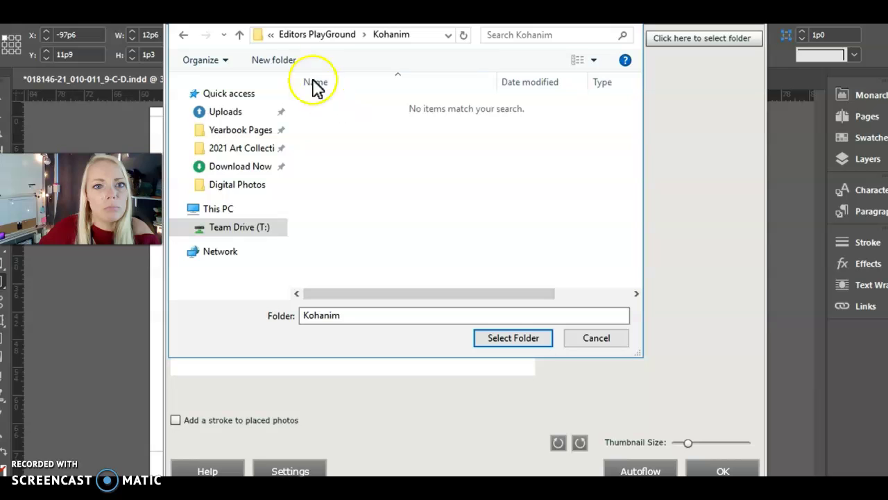
{"action": "left_click", "coordinate": [331, 39]}
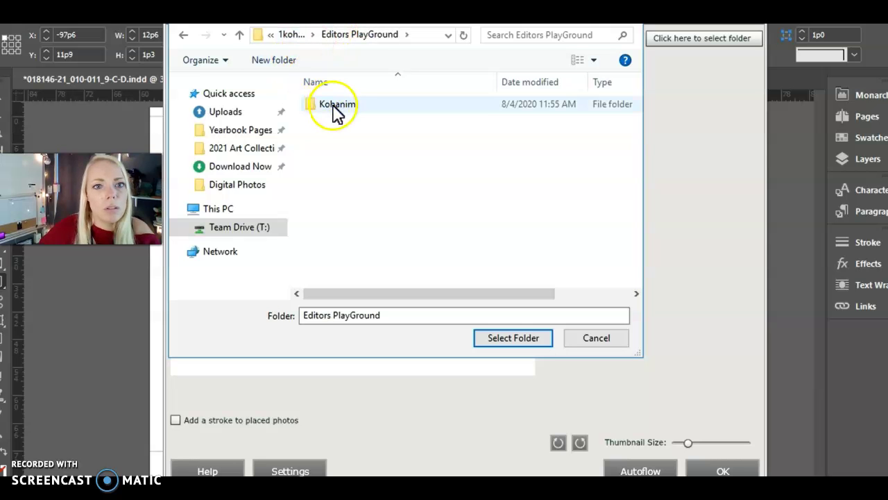
{"action": "left_click", "coordinate": [292, 36]}
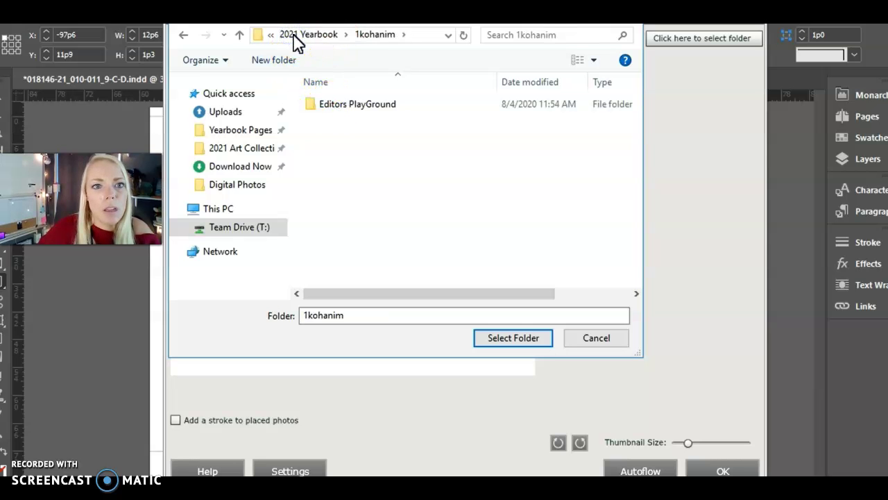
{"action": "left_click", "coordinate": [295, 38]}
{"action": "double_click", "coordinate": [332, 105]}
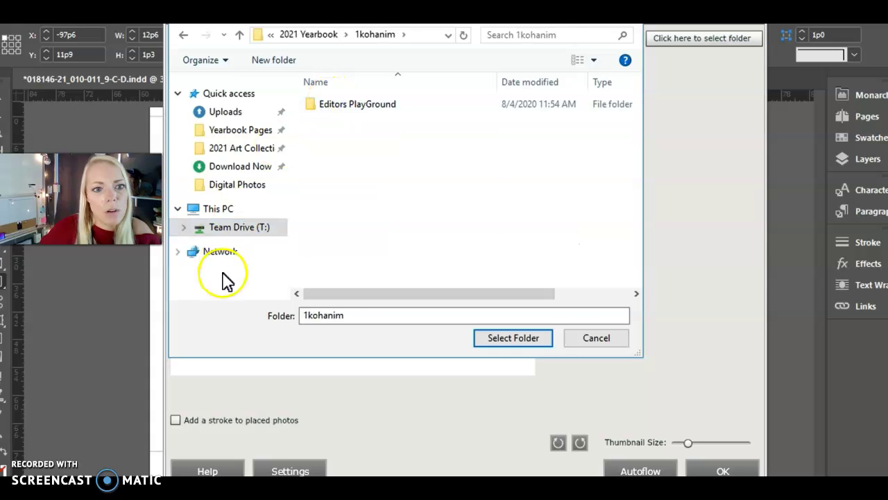
{"action": "left_click", "coordinate": [595, 340]}
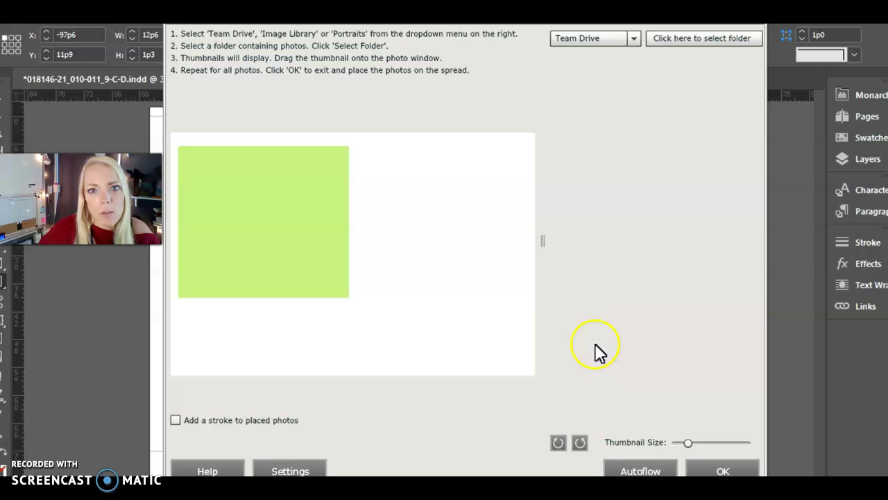
Step: Start choosing a photo folder again and browse Team Drive > 2021 Yearbook > Uploads
{"action": "left_click", "coordinate": [690, 40]}
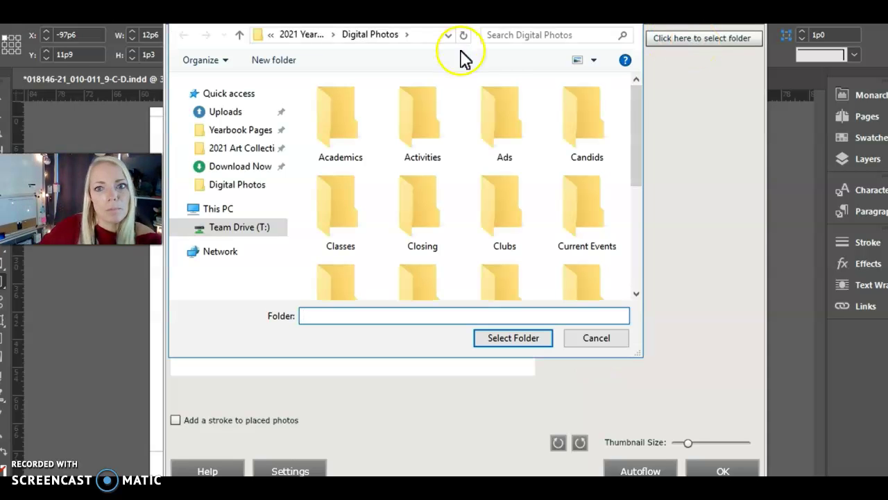
{"action": "left_click", "coordinate": [637, 104]}
{"action": "left_click_drag", "start_coordinate": [635, 101], "coordinate": [623, 84]}
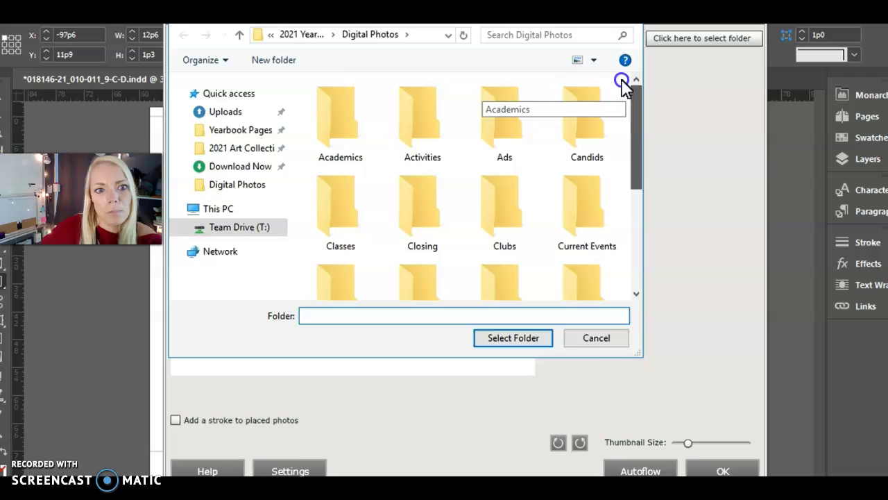
{"action": "left_click", "coordinate": [236, 232]}
{"action": "double_click", "coordinate": [351, 104]}
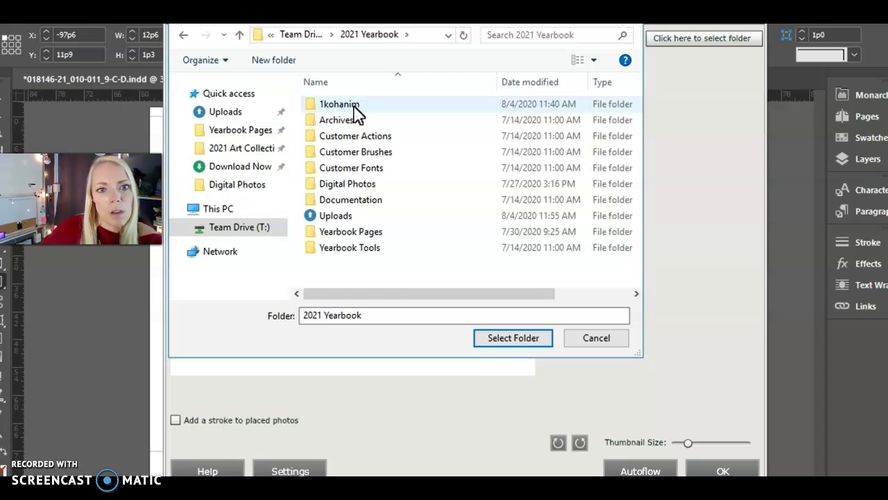
{"action": "left_click", "coordinate": [335, 219]}
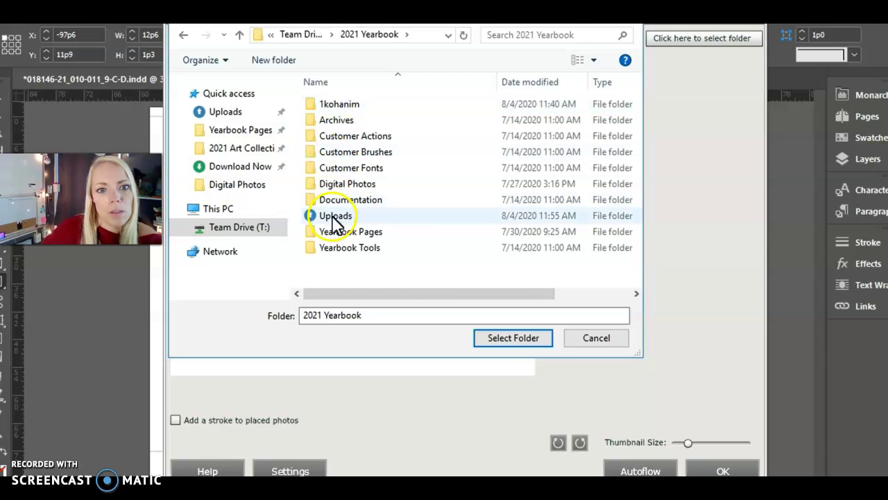
{"action": "double_click", "coordinate": [335, 220]}
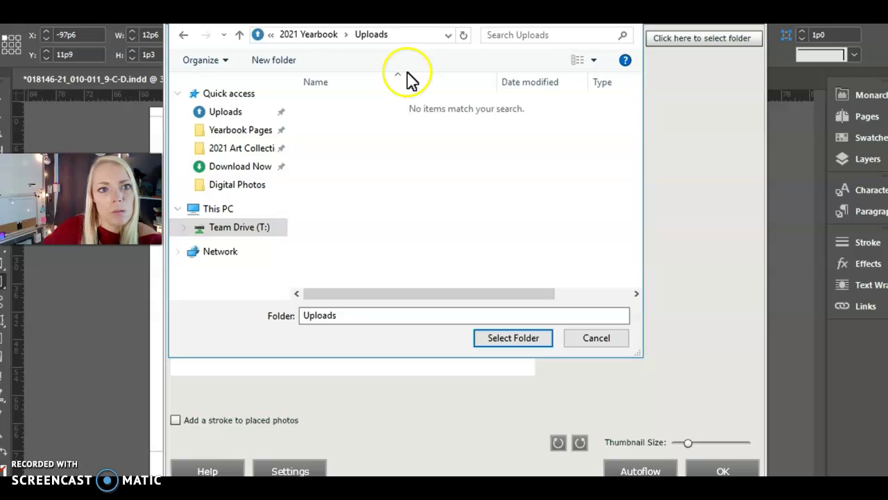
Step: Revisit the Kohanim and Archives folders, then close the chooser without selecting a folder
{"action": "left_click", "coordinate": [238, 36]}
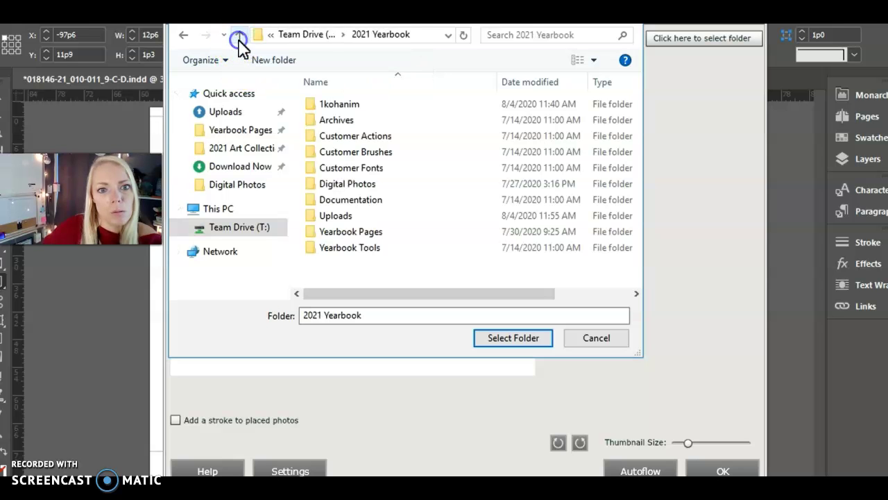
{"action": "double_click", "coordinate": [355, 113]}
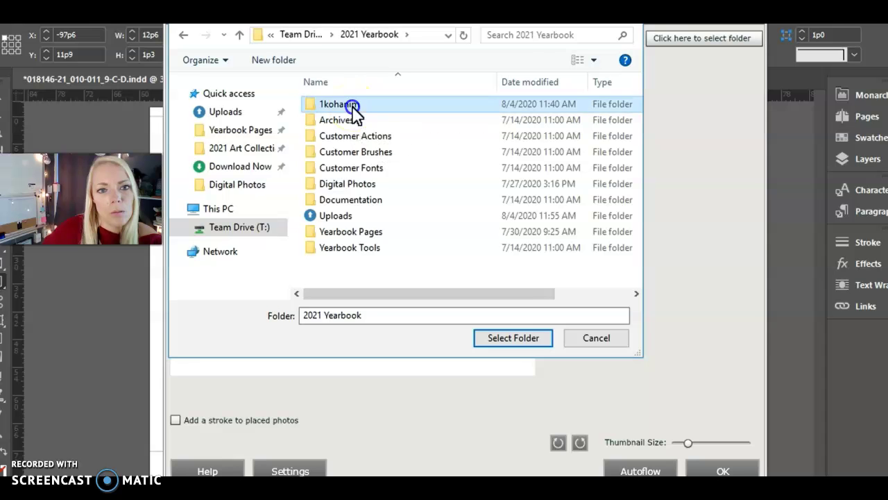
{"action": "double_click", "coordinate": [355, 113]}
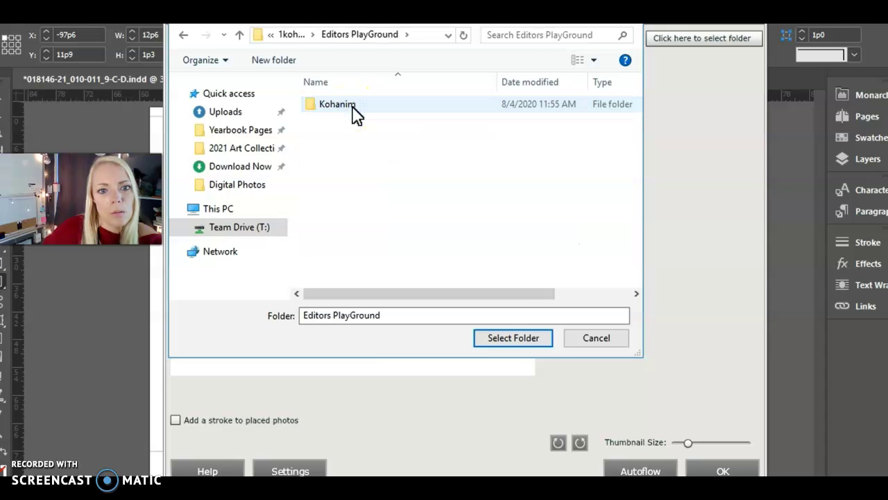
{"action": "double_click", "coordinate": [355, 113]}
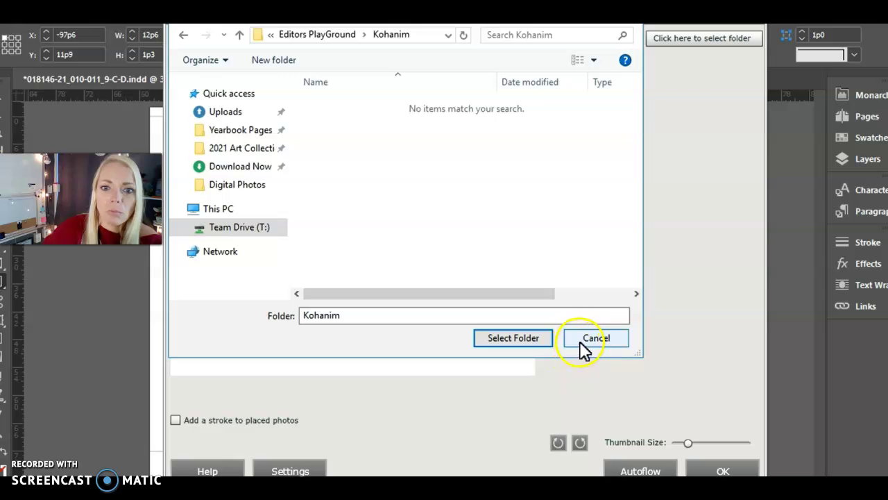
{"action": "left_click", "coordinate": [239, 36]}
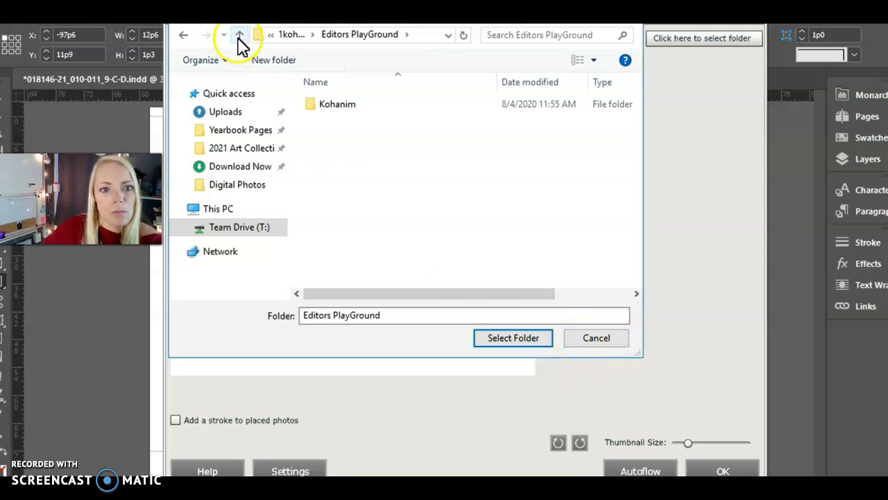
{"action": "left_click", "coordinate": [239, 36]}
{"action": "left_click", "coordinate": [239, 36]}
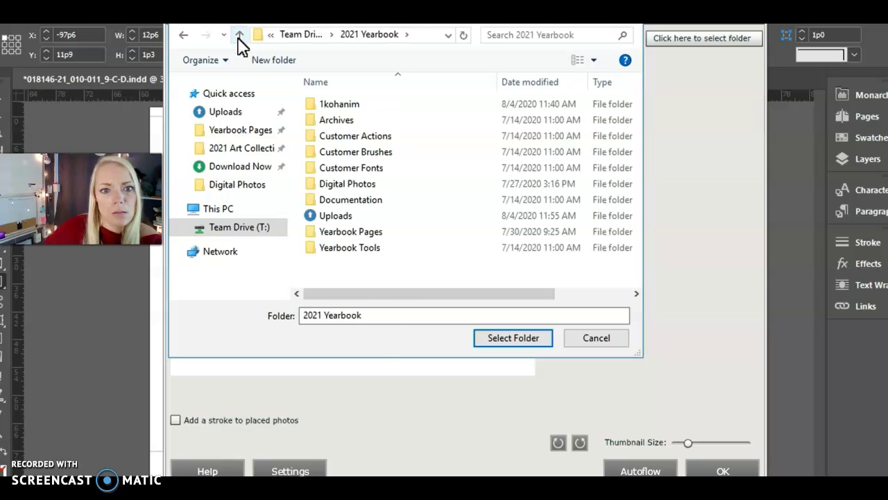
{"action": "double_click", "coordinate": [336, 121]}
{"action": "left_click", "coordinate": [598, 341]}
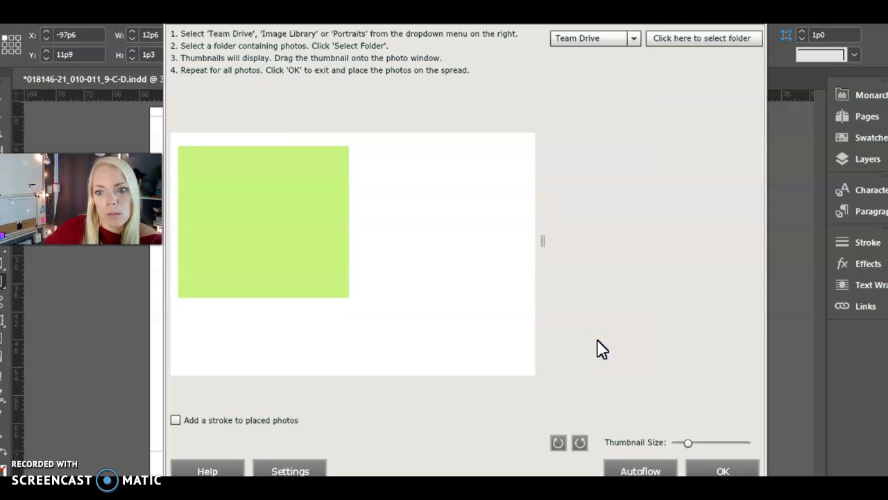
{"action": "left_click", "coordinate": [179, 260]}
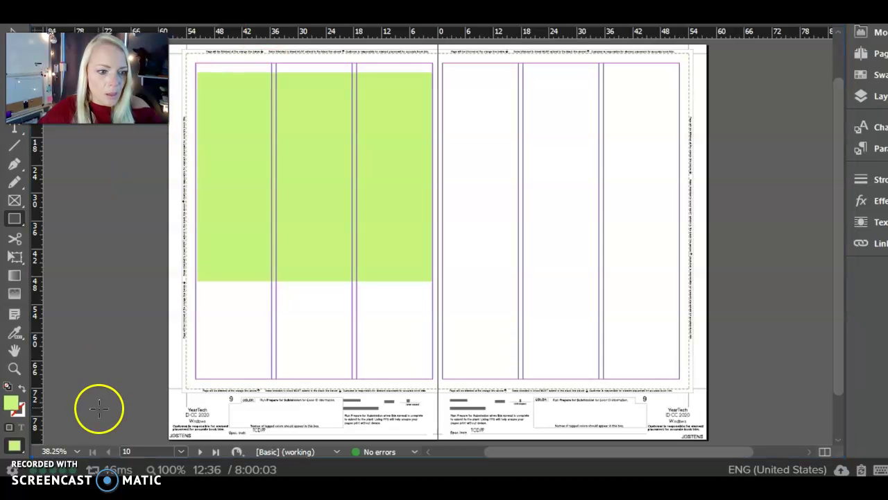
Step: Bring the 'Kohanim - Explorer' window forward from the session's open-window list
{"action": "left_click", "coordinate": [10, 469]}
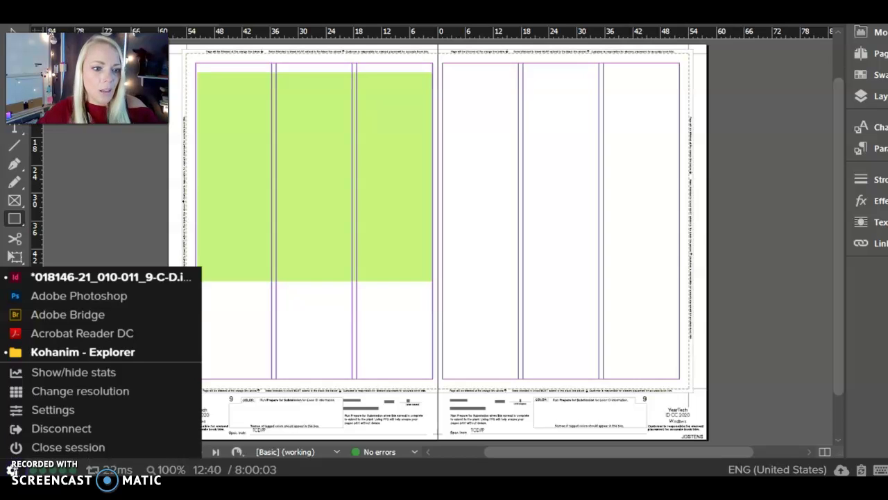
{"action": "left_click", "coordinate": [58, 356]}
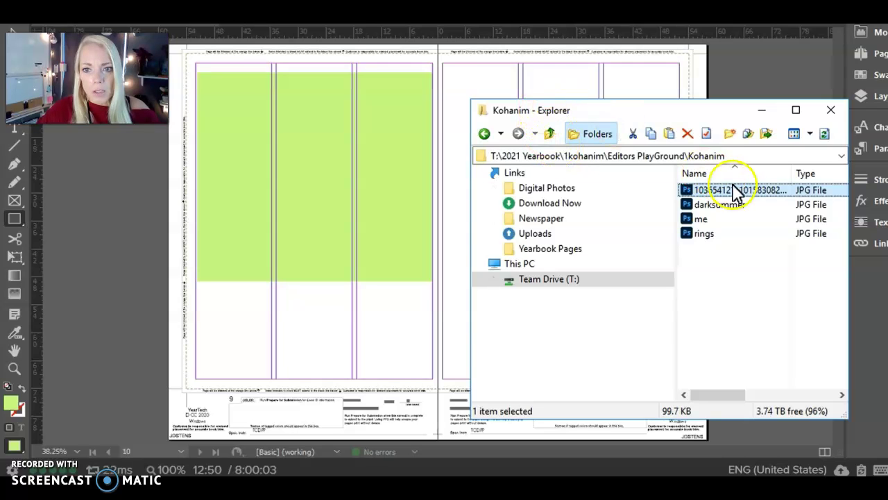
Step: Browse to the Kohanim photo folder and drag its first JPG into the green frame
{"action": "double_click", "coordinate": [550, 283]}
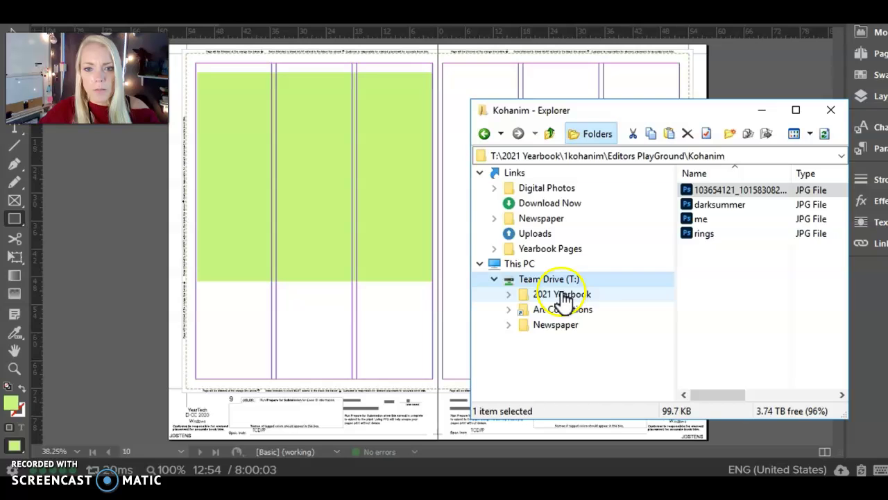
{"action": "double_click", "coordinate": [563, 297]}
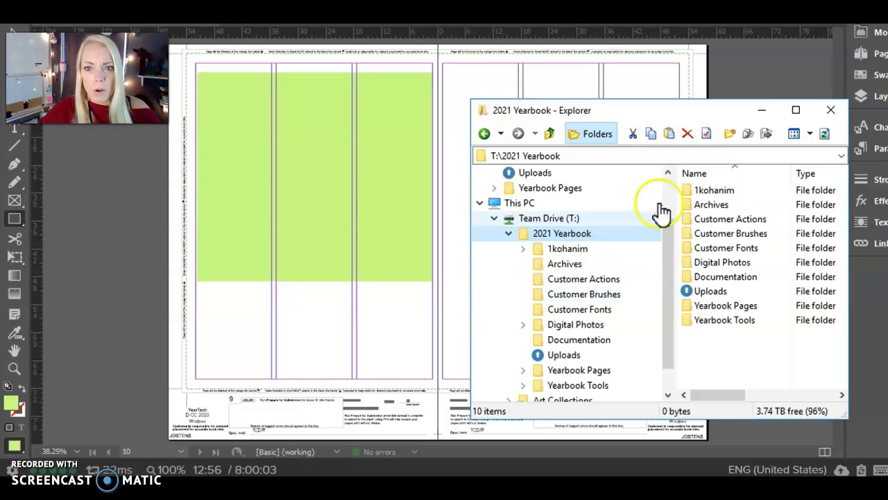
{"action": "double_click", "coordinate": [718, 191]}
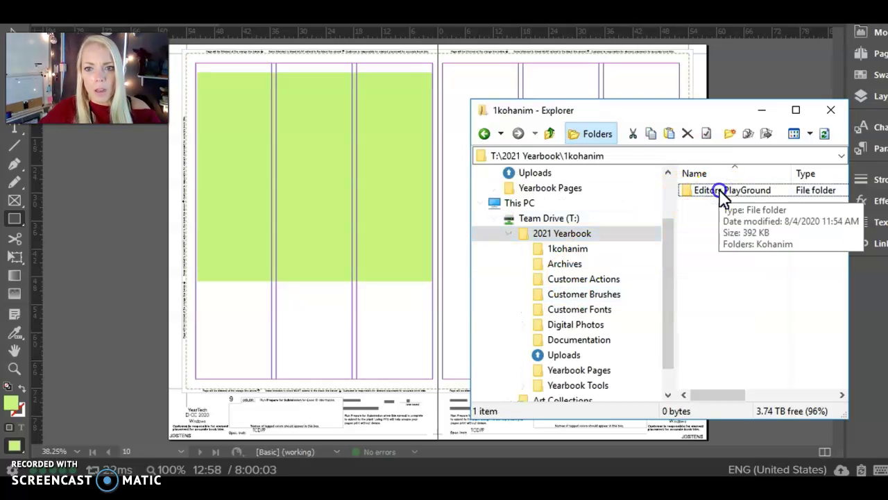
{"action": "double_click", "coordinate": [720, 192]}
{"action": "double_click", "coordinate": [723, 194]}
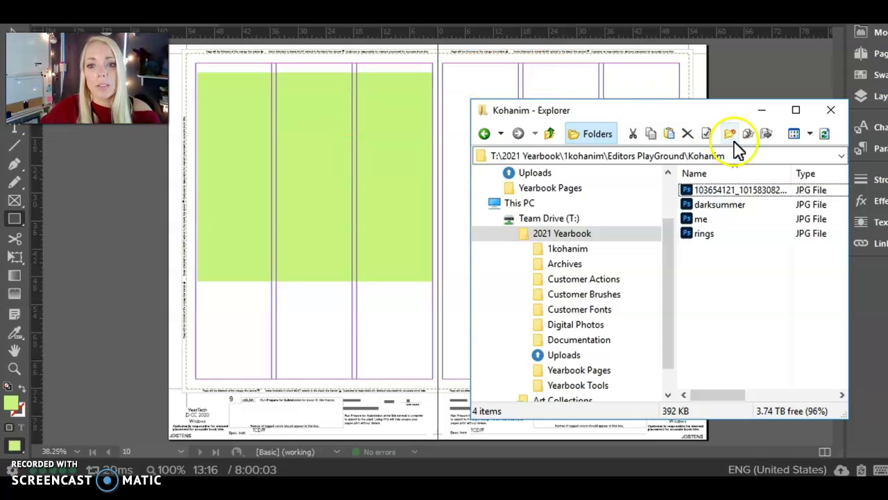
{"action": "left_click_drag", "start_coordinate": [700, 190], "coordinate": [305, 136]}
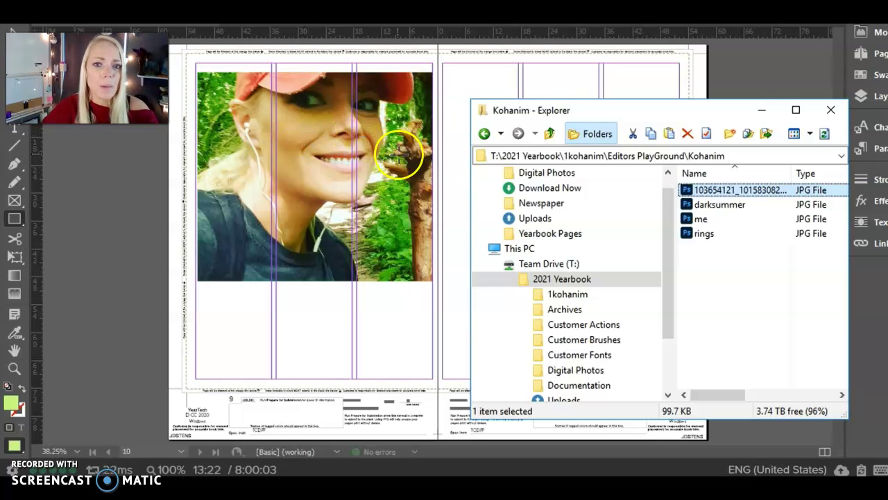
Step: Close Explorer and draw a text frame just below the photo
{"action": "left_click", "coordinate": [832, 109]}
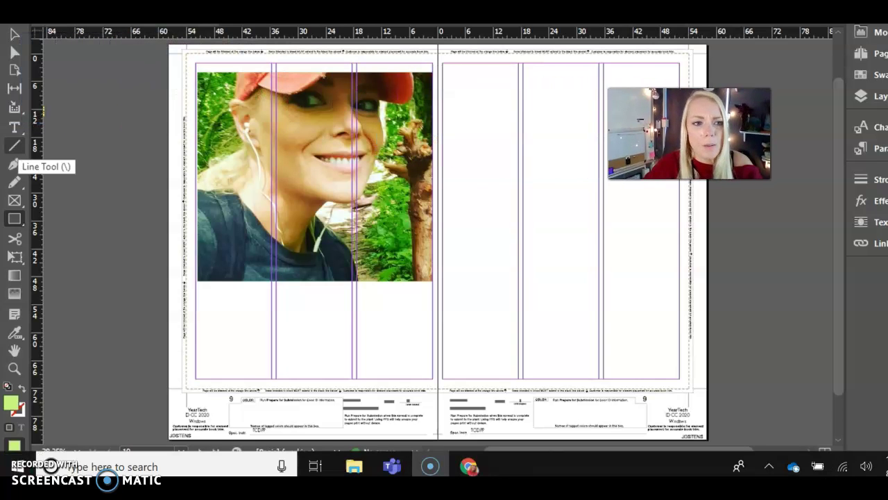
{"action": "left_click", "coordinate": [15, 128]}
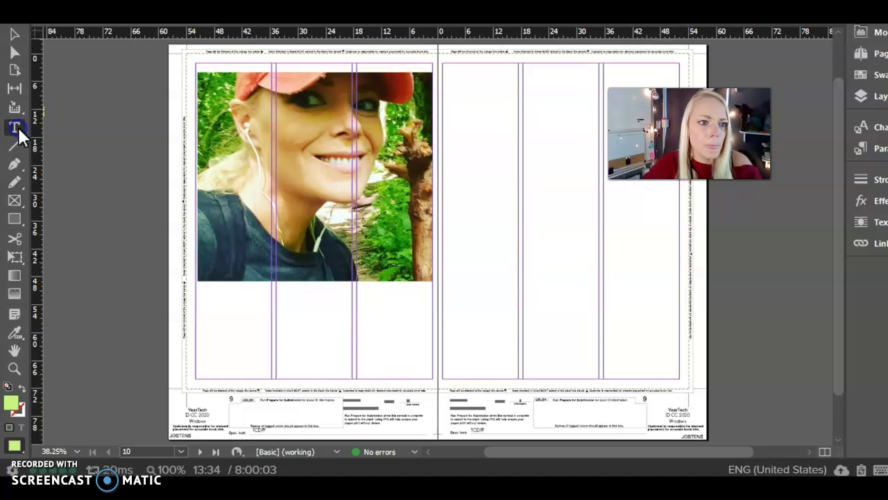
{"action": "left_click", "coordinate": [212, 303]}
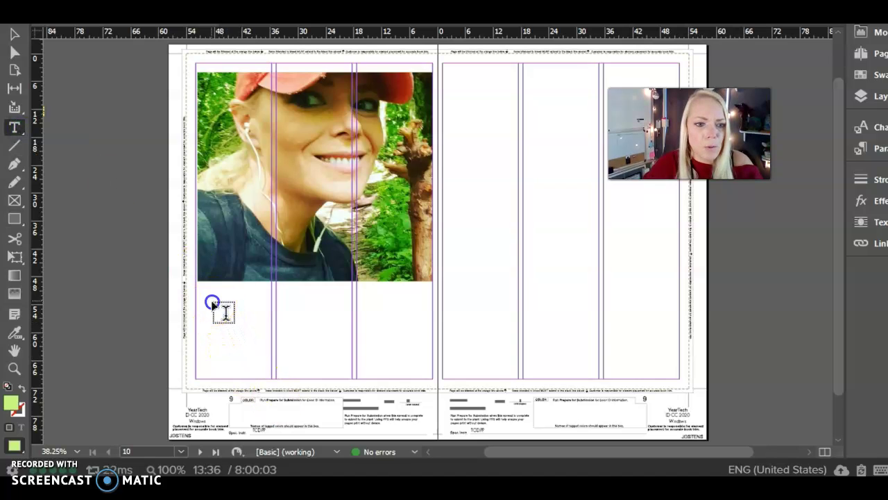
{"action": "left_click_drag", "start_coordinate": [206, 295], "coordinate": [410, 343]}
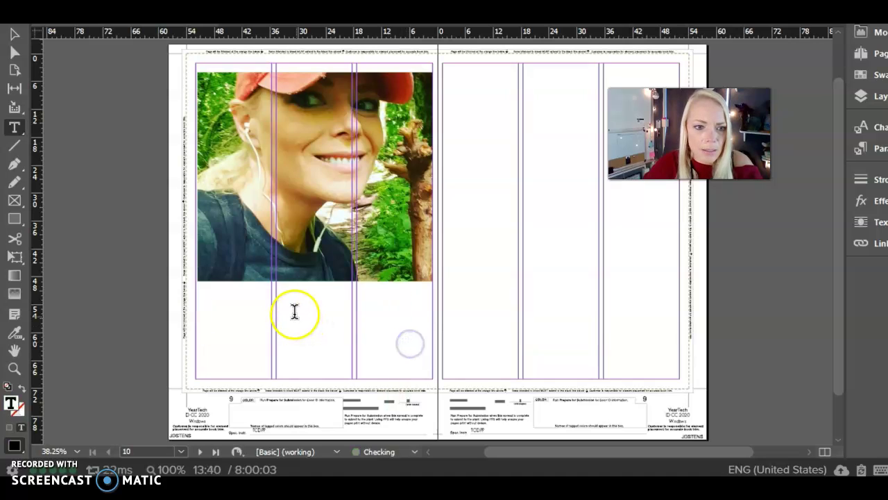
Step: Type the caption 'KOHANIM AESTHETIC' and enlarge it two steps with Ctrl+Shift+>
{"action": "type", "text": "The"}
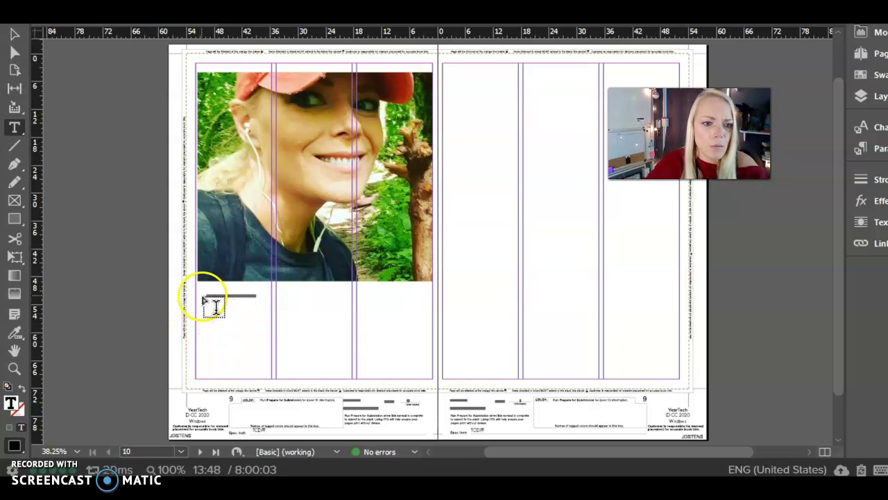
{"action": "left_click_drag", "start_coordinate": [208, 296], "coordinate": [294, 306]}
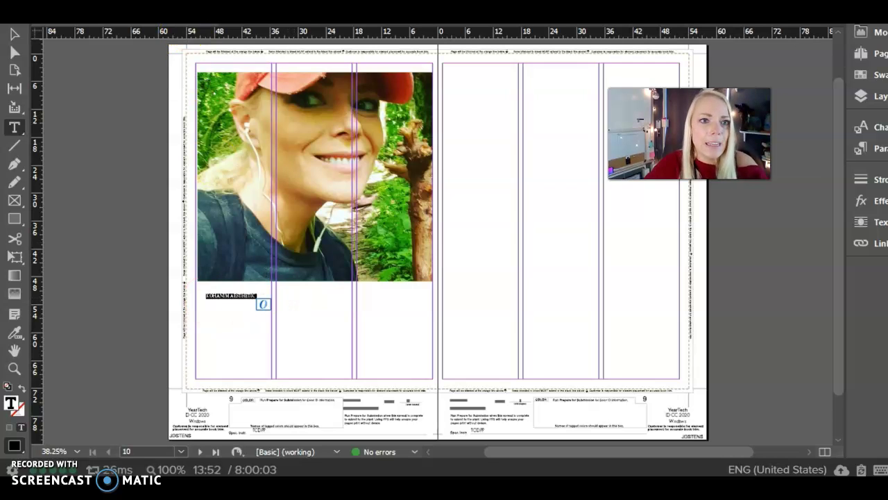
{"action": "key", "text": "ctrl+shift+period"}
{"action": "key", "text": "ctrl+shift+period"}
{"action": "key", "text": "ctrl+shift+period"}
{"action": "key", "text": "ctrl+shift+period"}
{"action": "key", "text": "ctrl+shift+period"}
{"action": "key", "text": "ctrl+shift+period"}
{"action": "key", "text": "ctrl+shift+period"}
{"action": "key", "text": "ctrl+shift+period"}
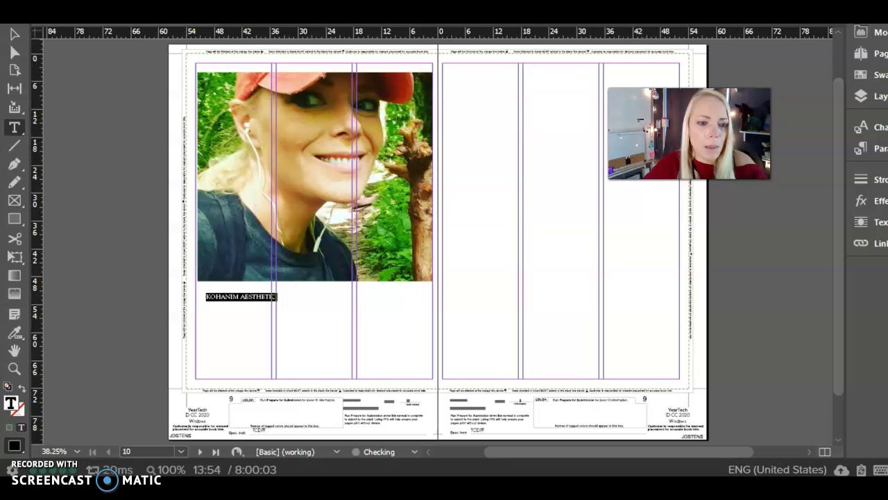
{"action": "key", "text": "ctrl+shift+period"}
{"action": "key", "text": "ctrl+shift+period"}
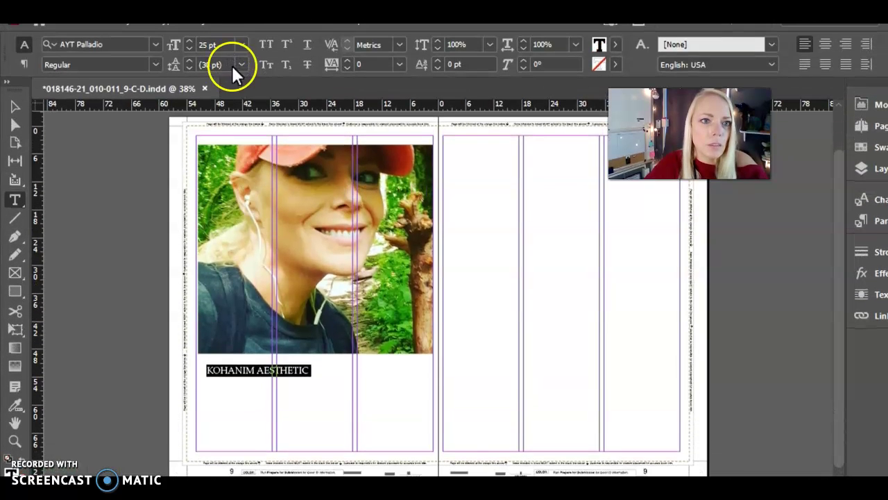
Step: Set the caption to 70 pt so only 'KOHANIM' shows in the black-banded frame
{"action": "left_click", "coordinate": [192, 45]}
{"action": "left_click", "coordinate": [193, 45]}
{"action": "left_click", "coordinate": [192, 46]}
{"action": "left_click", "coordinate": [192, 46]}
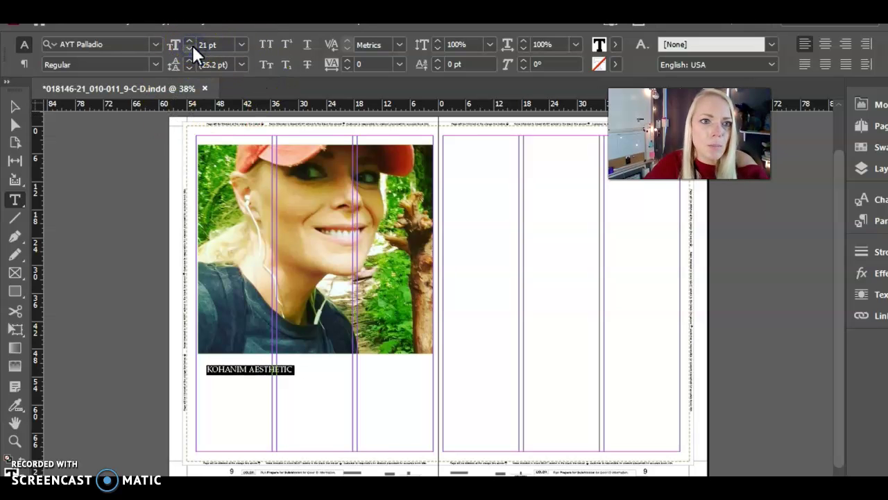
{"action": "left_click", "coordinate": [190, 40]}
{"action": "left_click", "coordinate": [190, 39]}
{"action": "left_click", "coordinate": [190, 39]}
{"action": "left_click", "coordinate": [190, 40]}
{"action": "left_click", "coordinate": [190, 40]}
{"action": "left_click", "coordinate": [190, 39]}
{"action": "left_click", "coordinate": [191, 40]}
{"action": "left_click", "coordinate": [223, 41]}
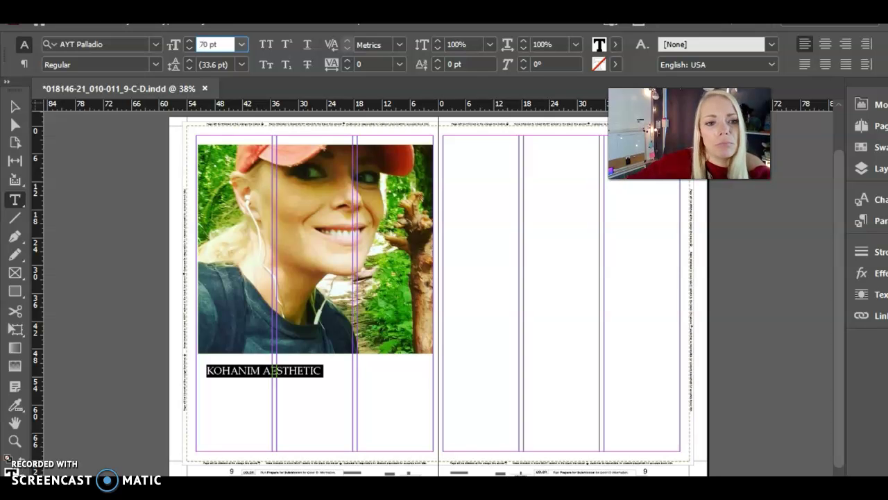
{"action": "key", "text": "Return"}
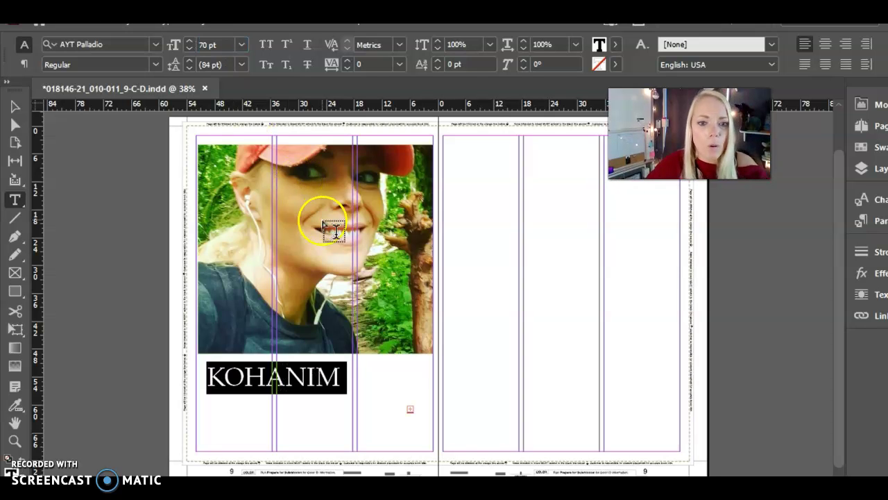
{"action": "left_click", "coordinate": [410, 408]}
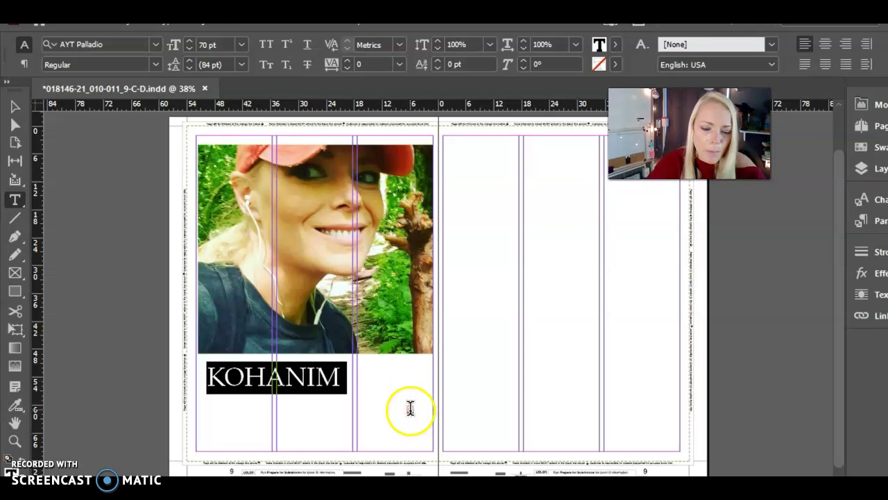